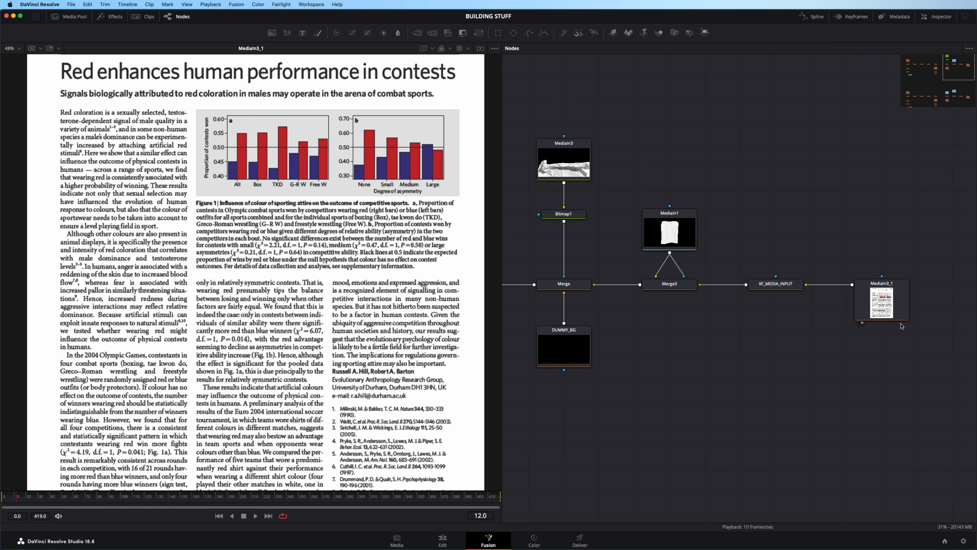
View the outputs of XF_MEDIA_INPUT, MediaIn1, Merge3 and Merge one after another to examine how the torn article is composited.
key("1")
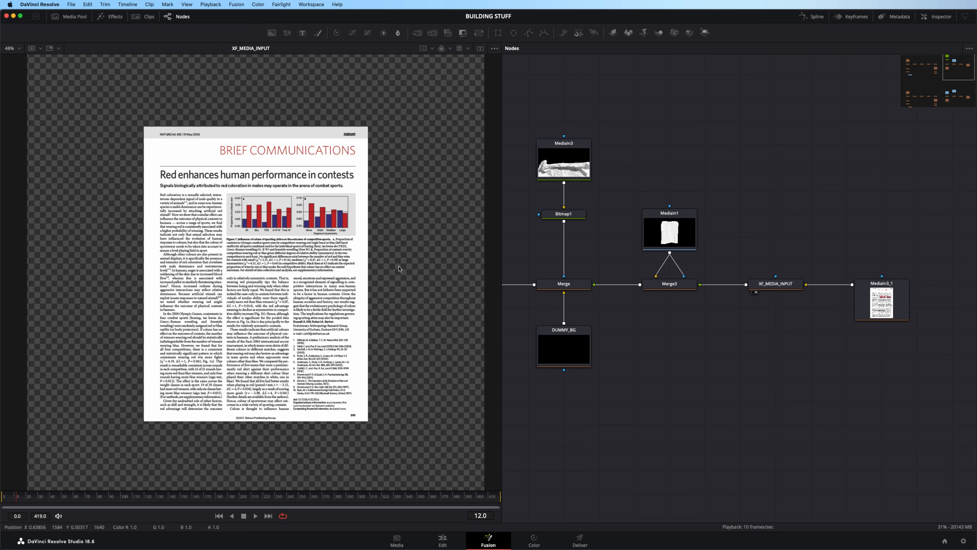
left_click(669, 237)
key("1")
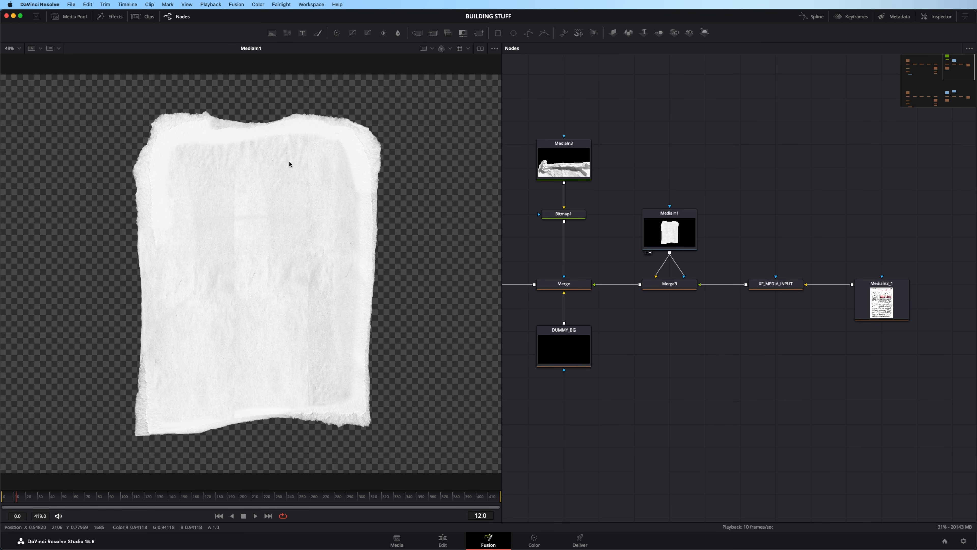
left_click(687, 286)
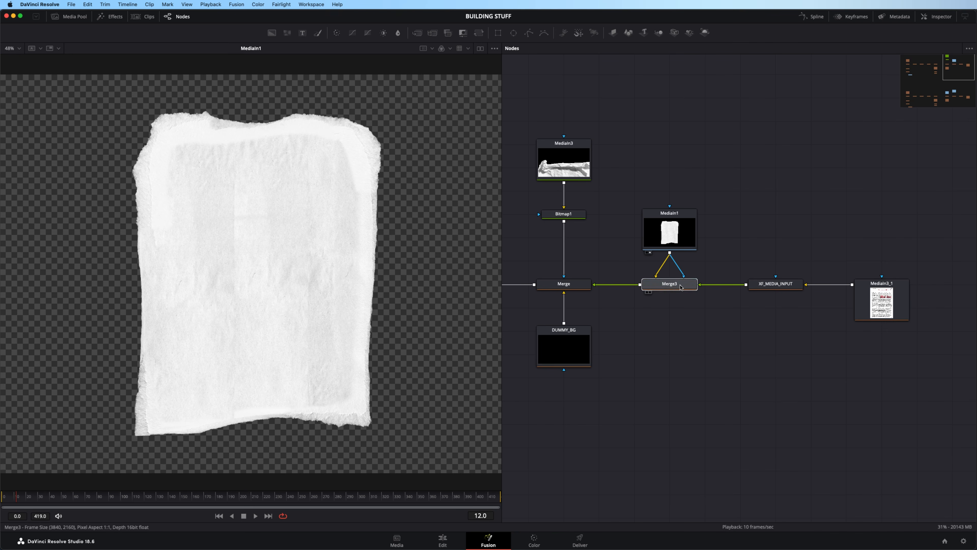
key("1")
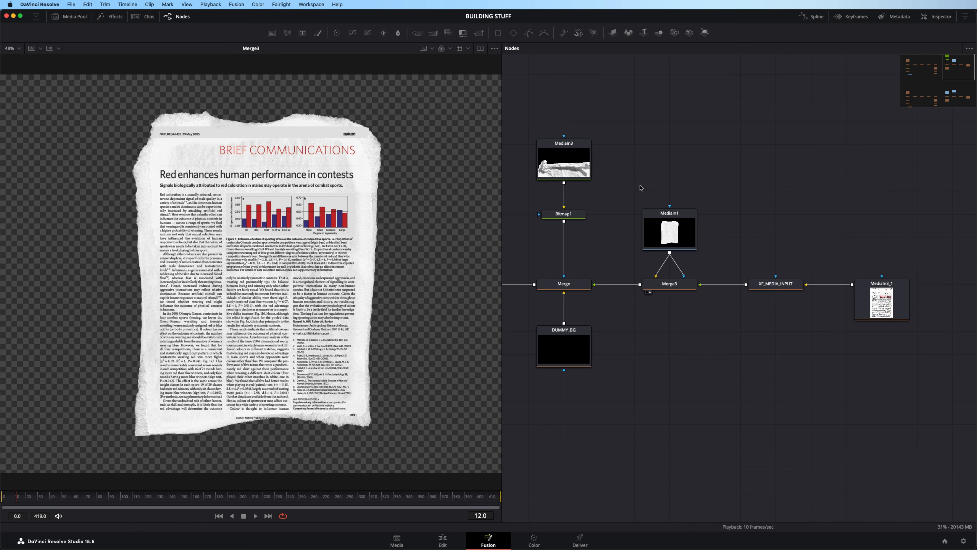
scroll(633, 198, "left", 5)
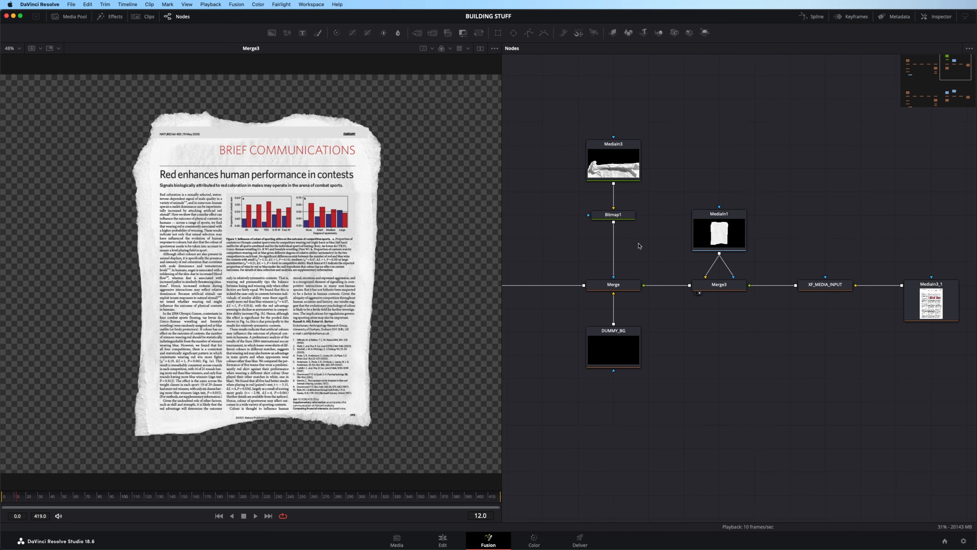
left_click(626, 284)
key("1")
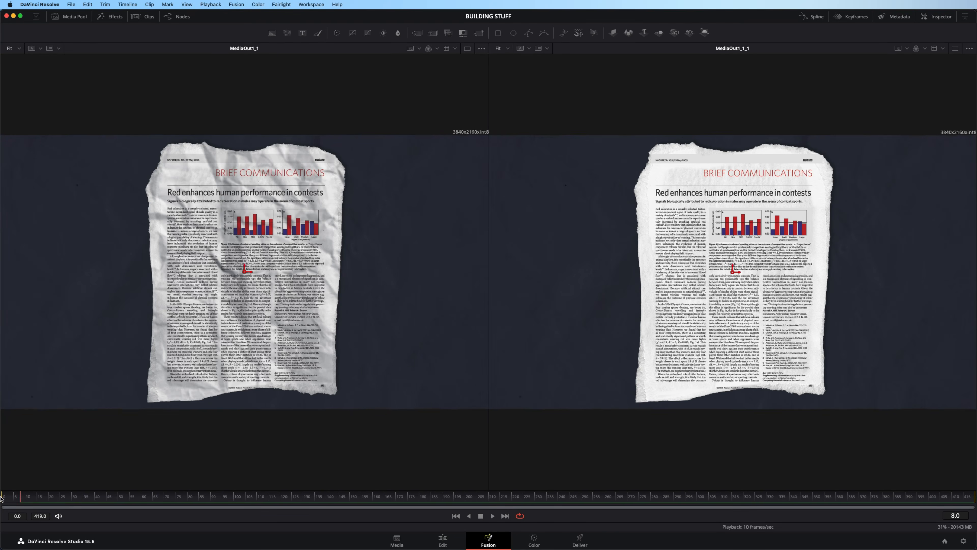
Play both MediaOut results side by side from frame 0 to compare the wrinkled and flat paper versions.
left_click(2, 498)
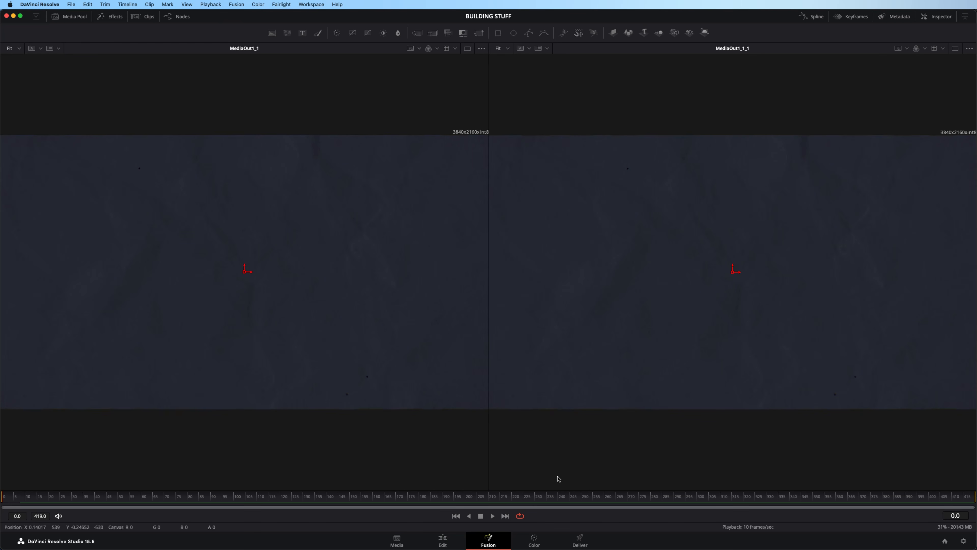
key("space")
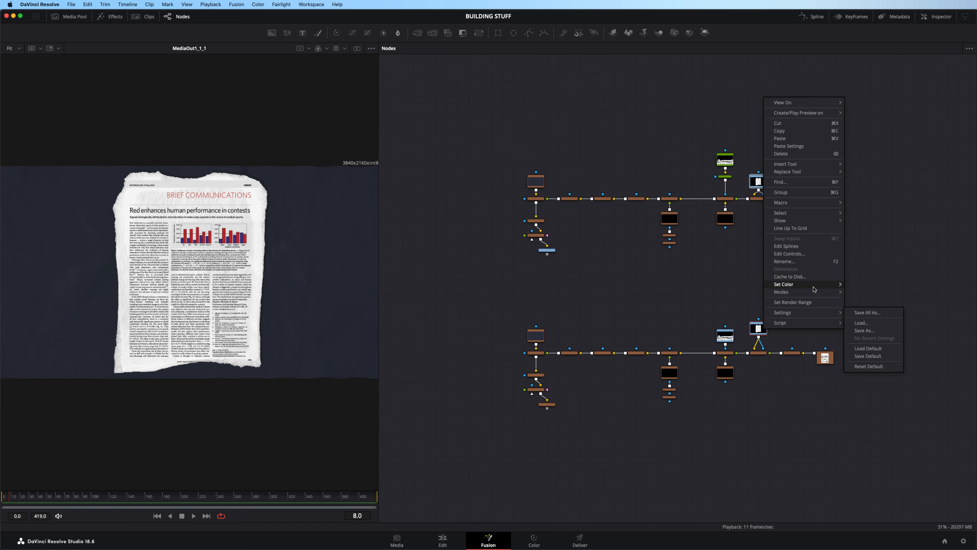
Set the node color of the torn-paper media nodes in both node trees to Chocolate and clear the selection.
mouse_move(825, 287)
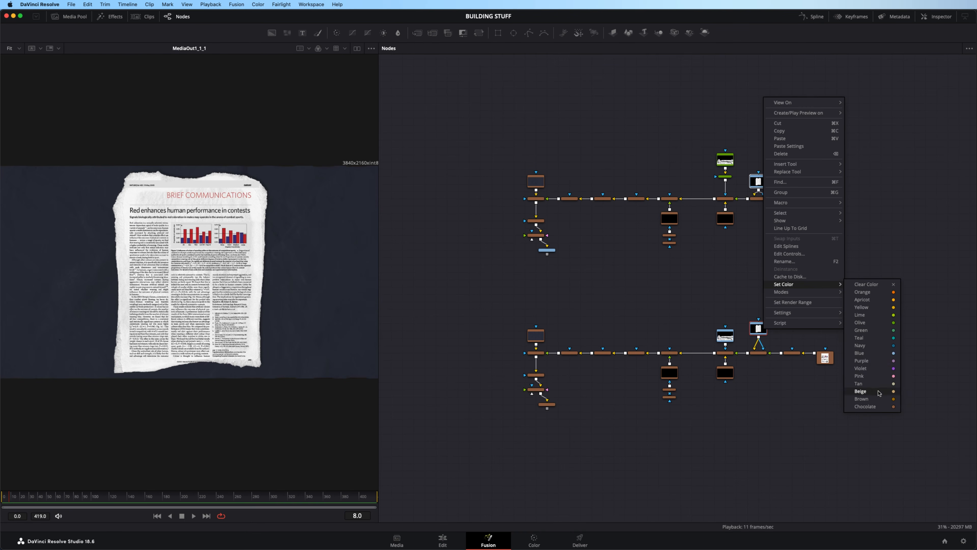
left_click(878, 408)
left_click(889, 288)
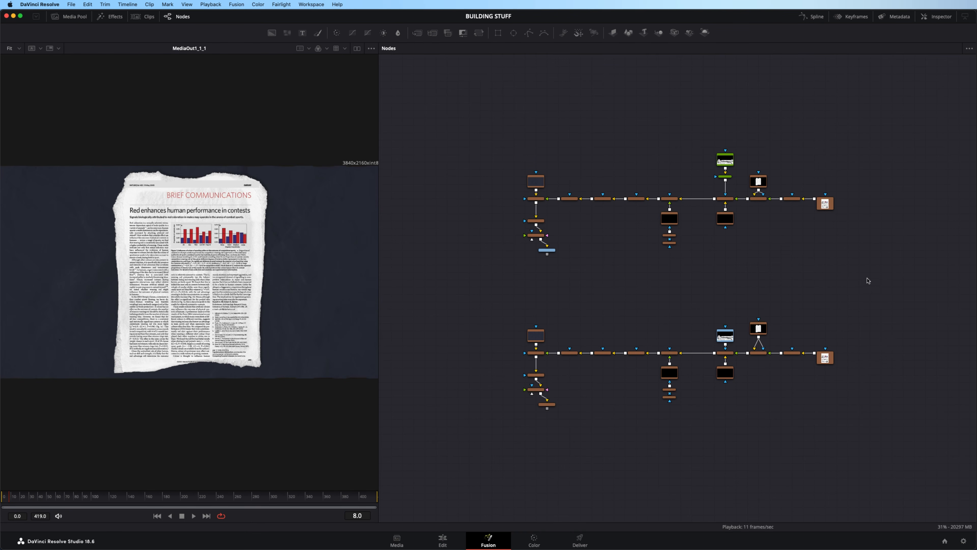
left_click_drag(885, 268, 846, 276)
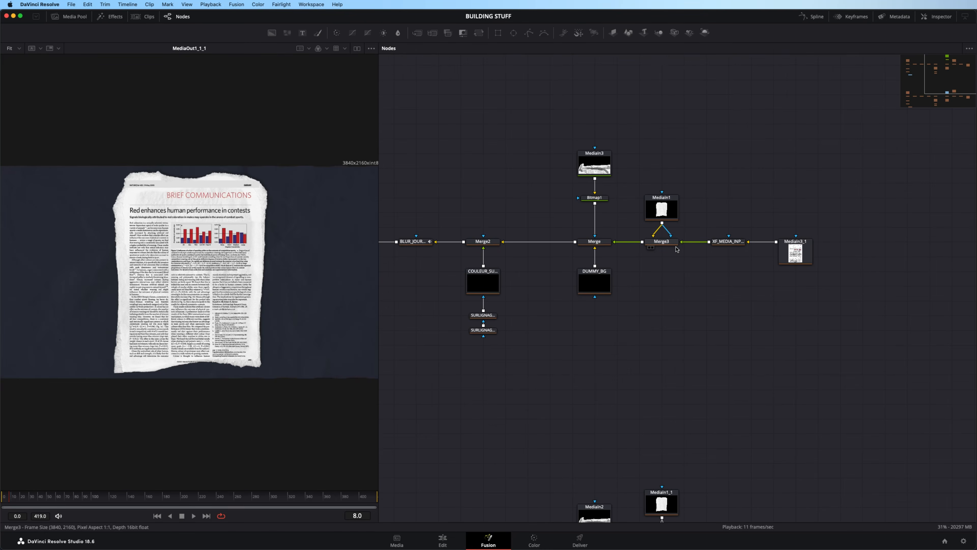
View the article source MediaIn3_1, its transform XF_MEDIA_INPUT and the torn paper MediaIn1 to examine the individual layers.
scroll(676, 249, "up", 6)
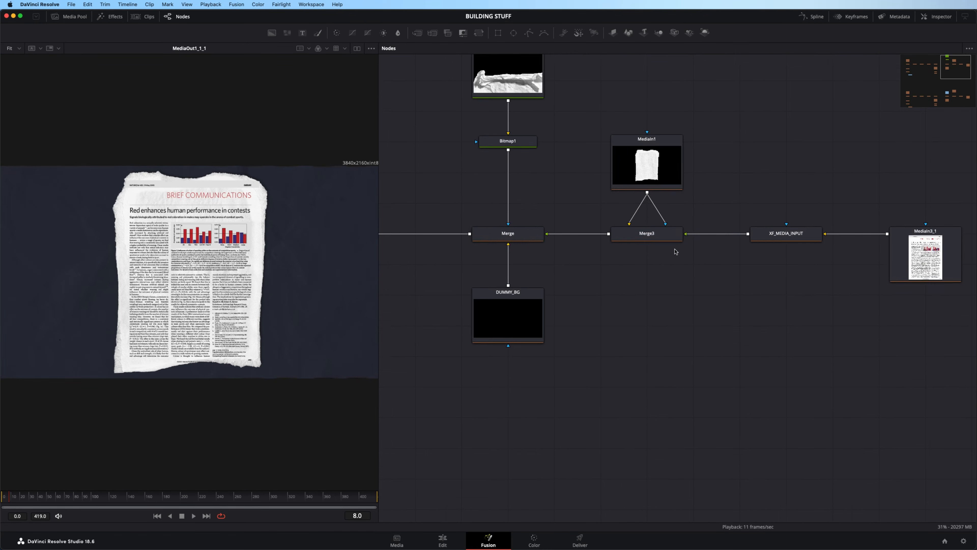
left_click_drag(895, 334, 188, 99)
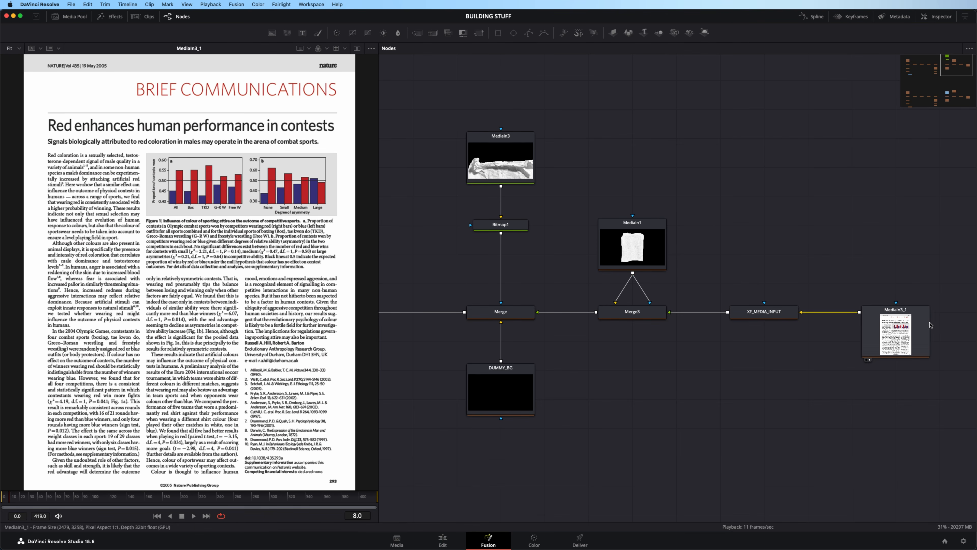
left_click_drag(794, 319, 216, 231)
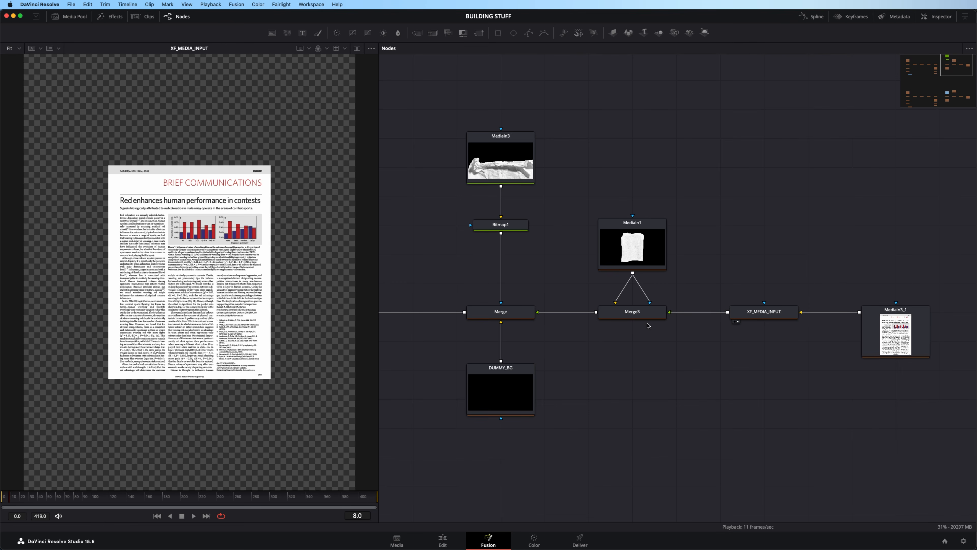
left_click_drag(643, 237, 312, 221)
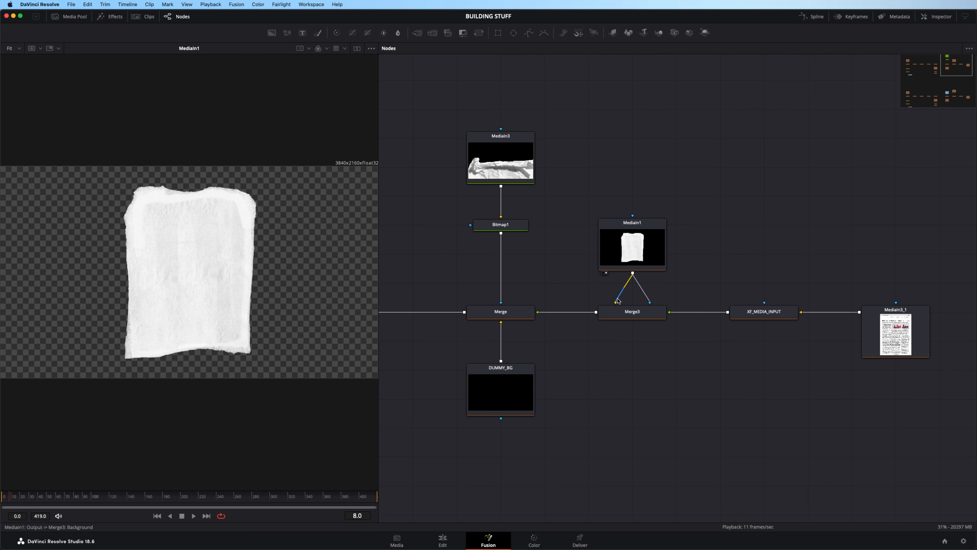
Disconnect MediaIn1 from the effect mask of Merge3, then compare XF_MEDIA_INPUT with the unmasked Merge3 output.
left_click(644, 294)
left_click_drag(780, 315, 218, 307)
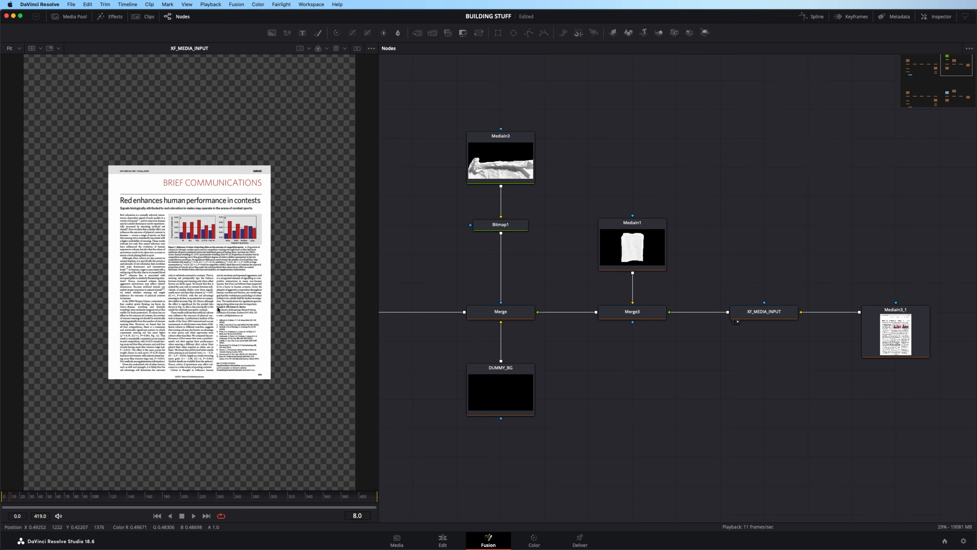
left_click_drag(632, 311, 151, 313)
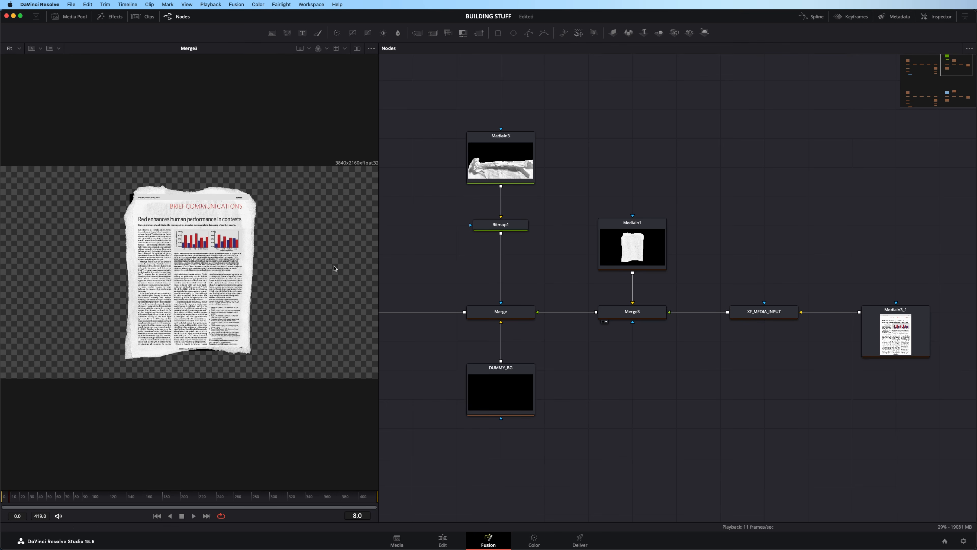
scroll(169, 211, "up", 5)
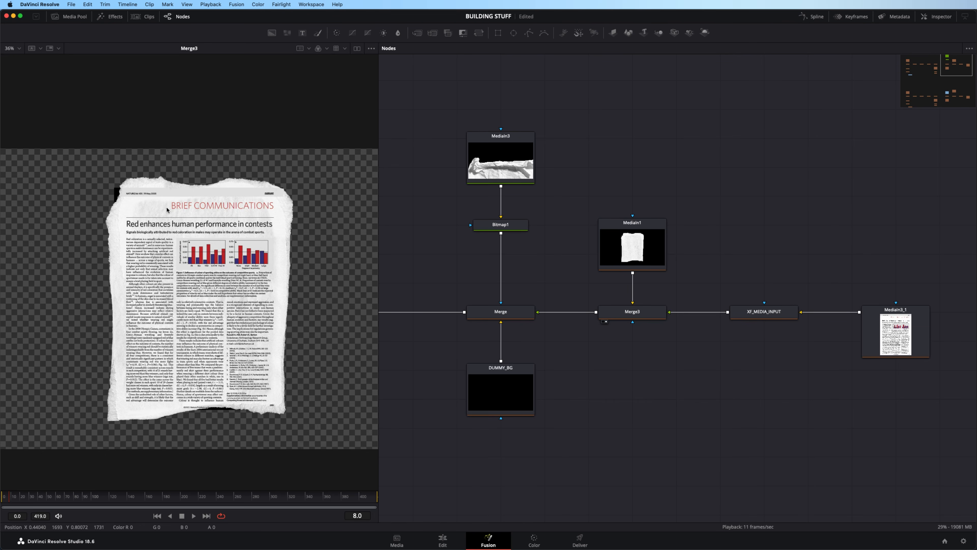
Show the settings of Merge3 and try the Normal apply mode on it.
left_click(662, 310)
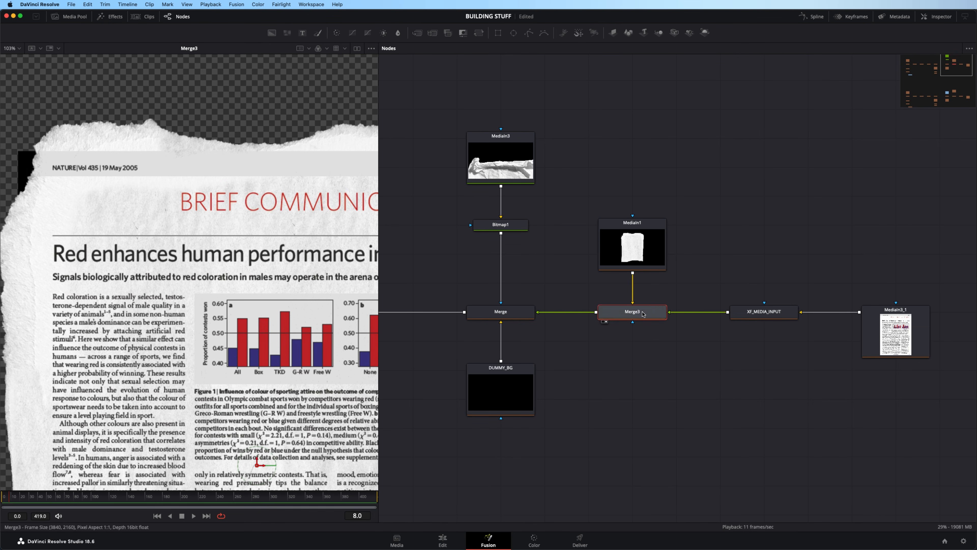
left_click(924, 17)
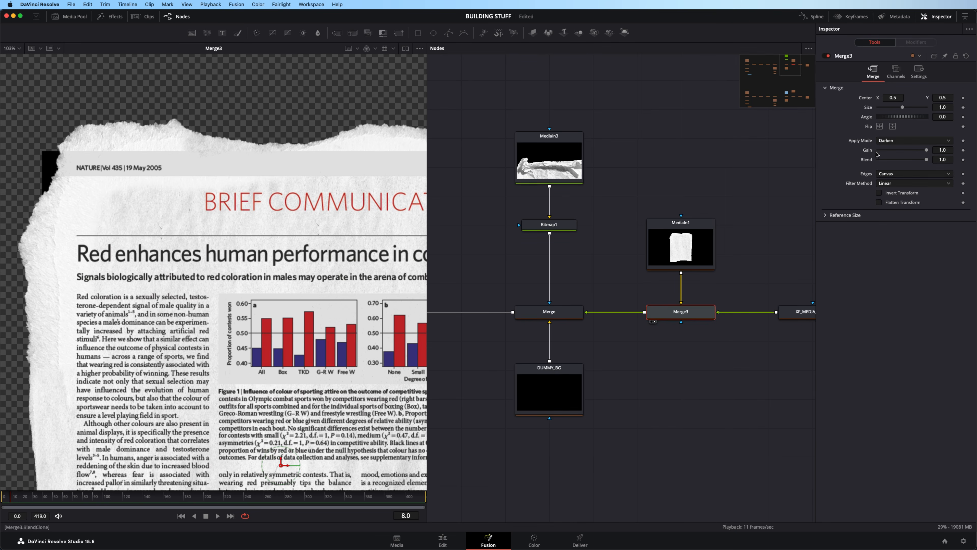
left_click(890, 141)
left_click(895, 150)
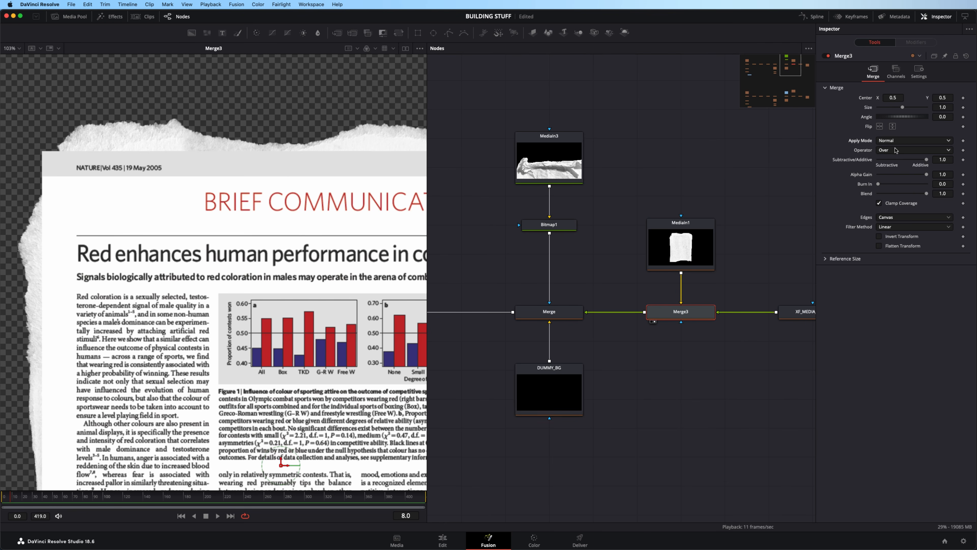
Set the apply mode of Merge3 to Darken and save the project.
left_click(897, 141)
left_click(893, 181)
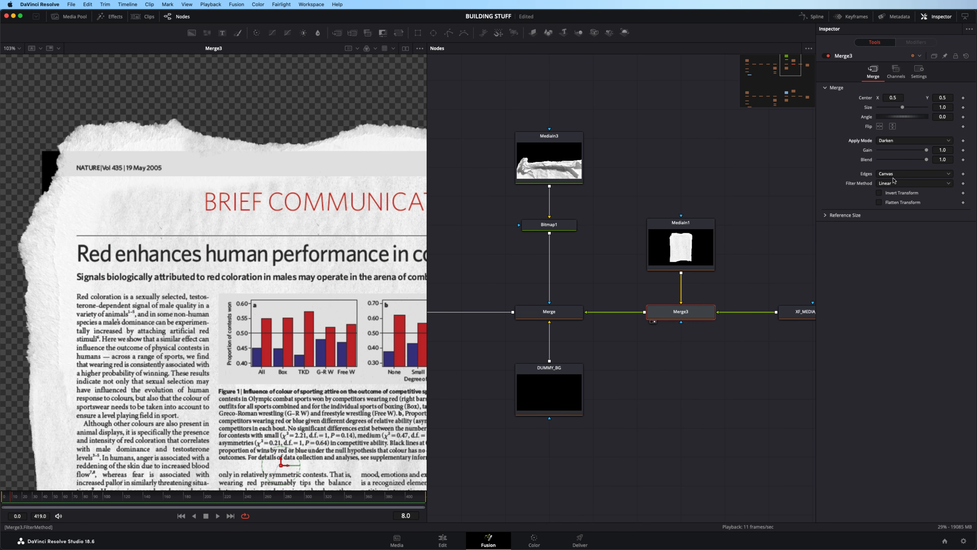
key("super+s")
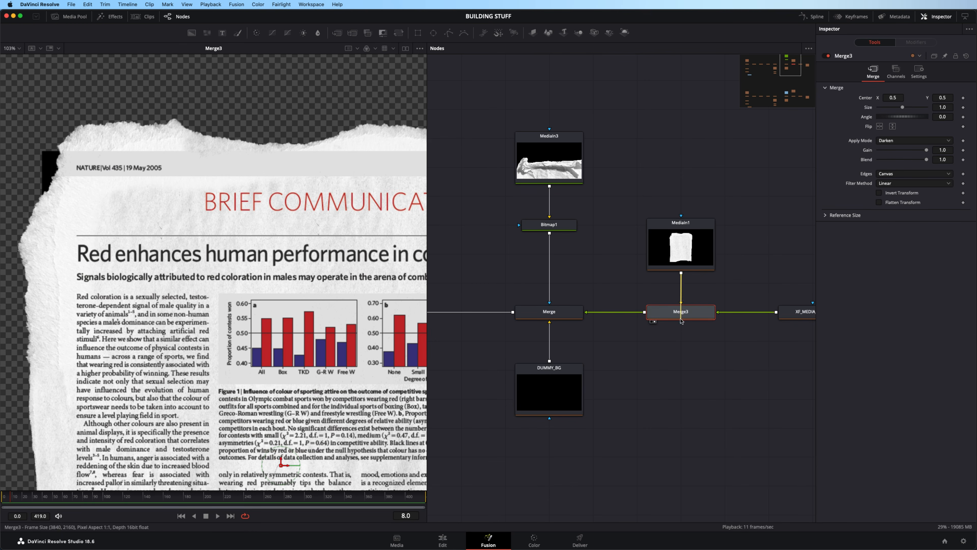
Reconnect MediaIn1 to the effect mask of Merge3 so the torn paper shape masks the article.
left_click_drag(681, 321, 681, 312)
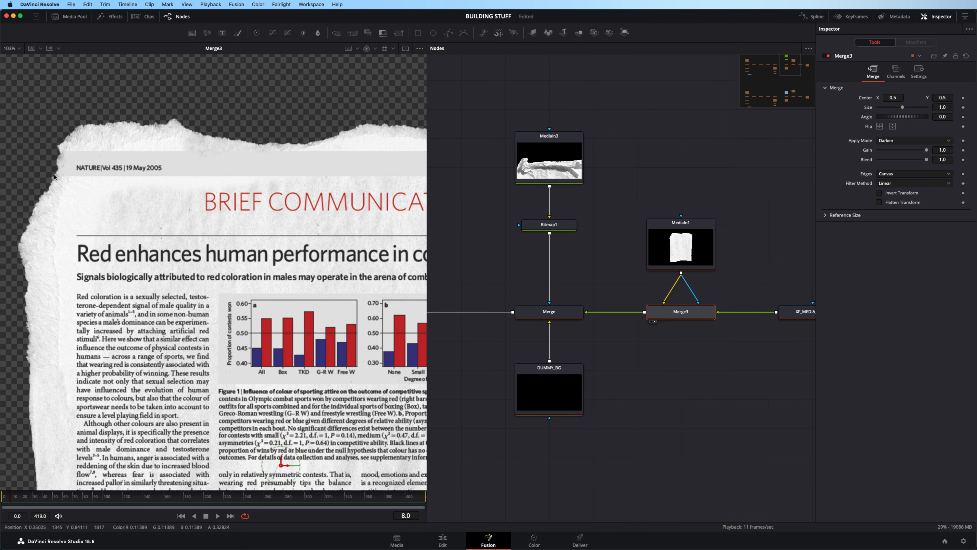
scroll(741, 276, "right", 5)
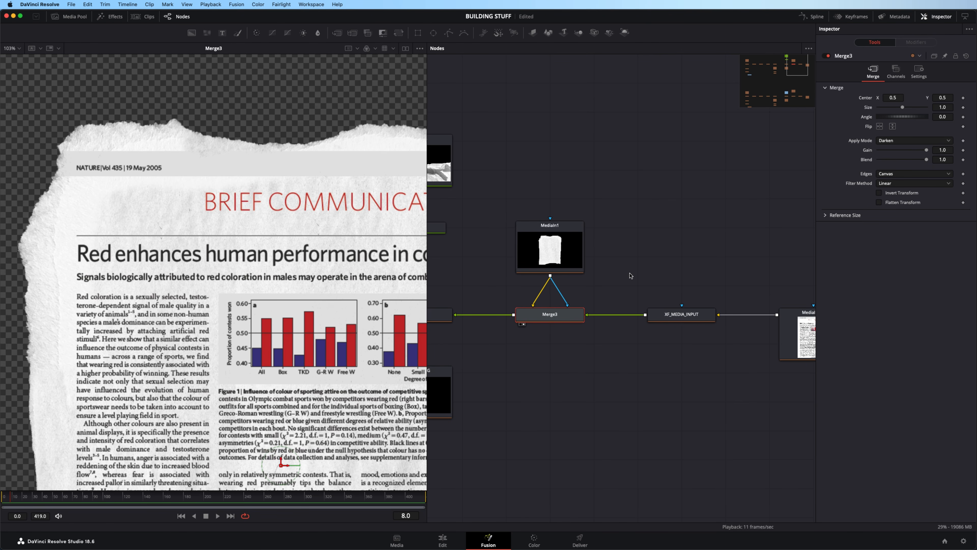
scroll(621, 269, "left", 5)
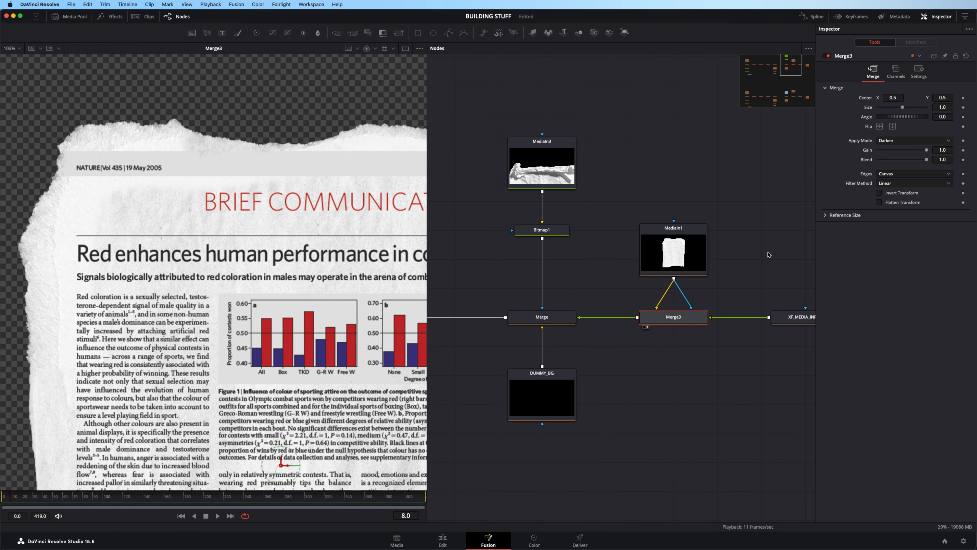
scroll(704, 252, "right", 4)
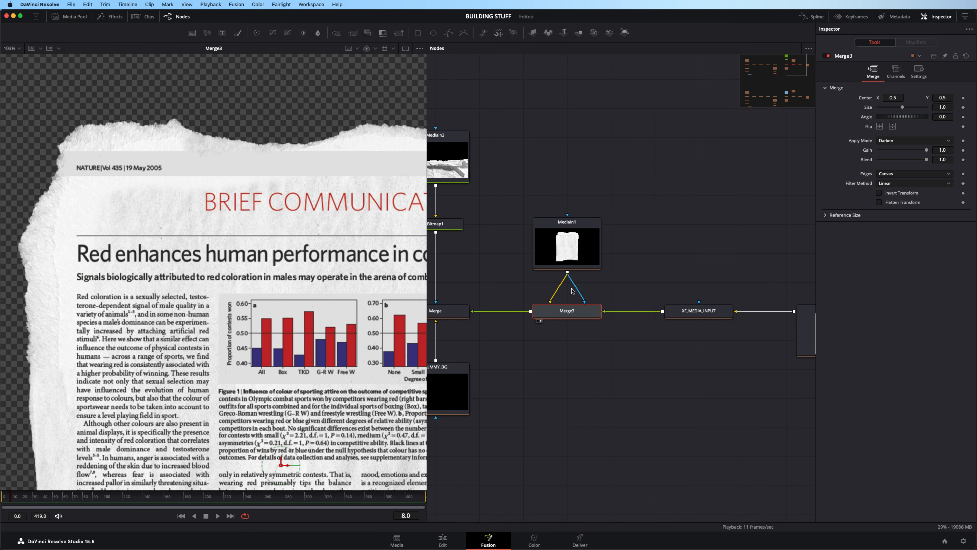
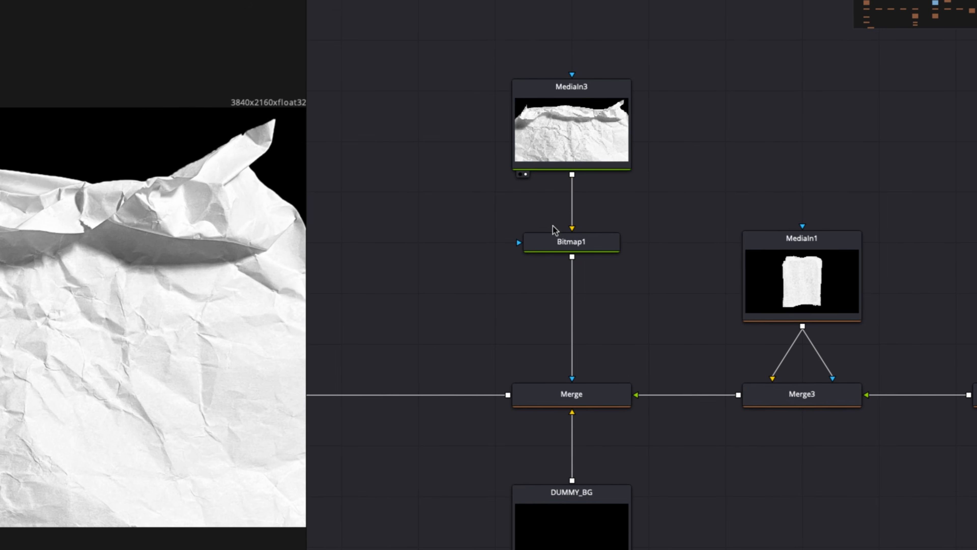
Select the Bitmap1 node between MediaIn3 and Merge to examine its mask settings and connections.
left_click(558, 239)
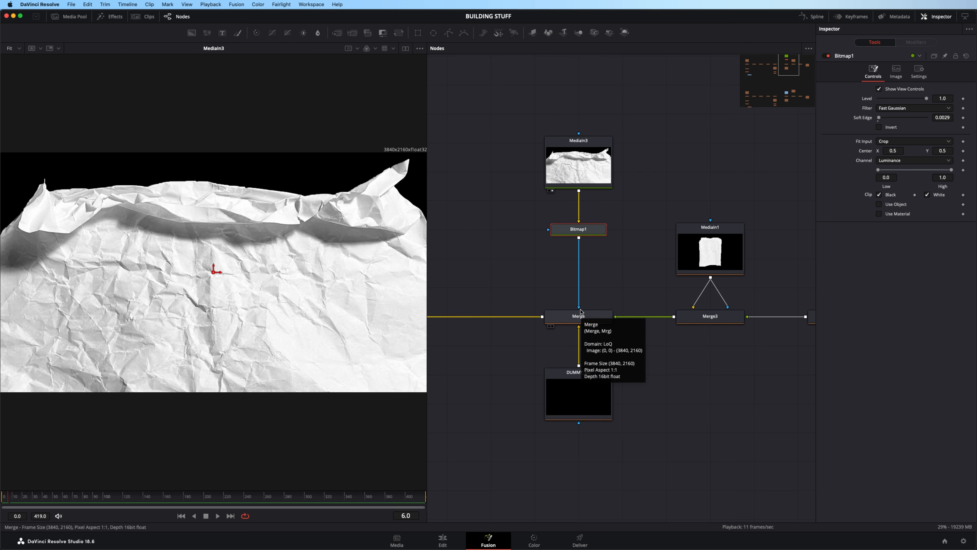
scroll(588, 316, "right", 4)
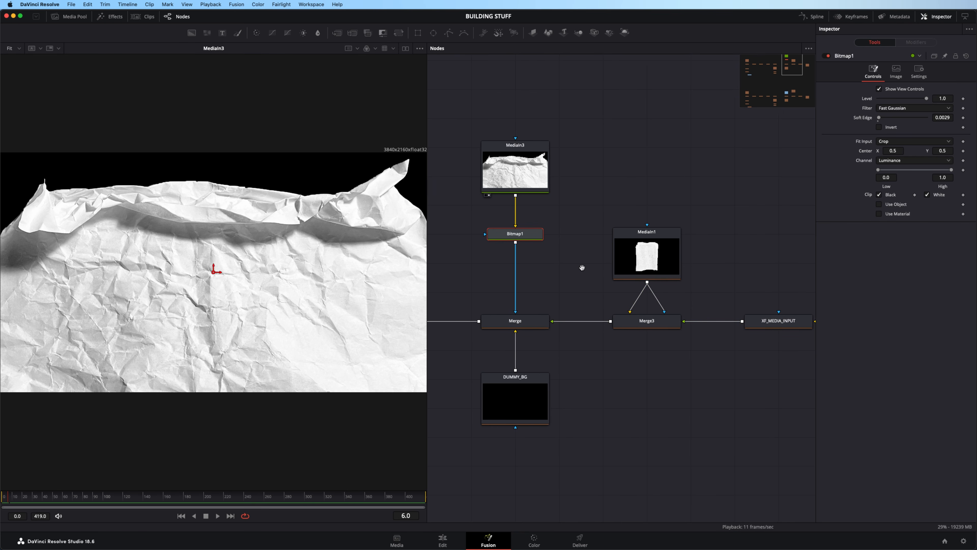
scroll(593, 266, "left", 2)
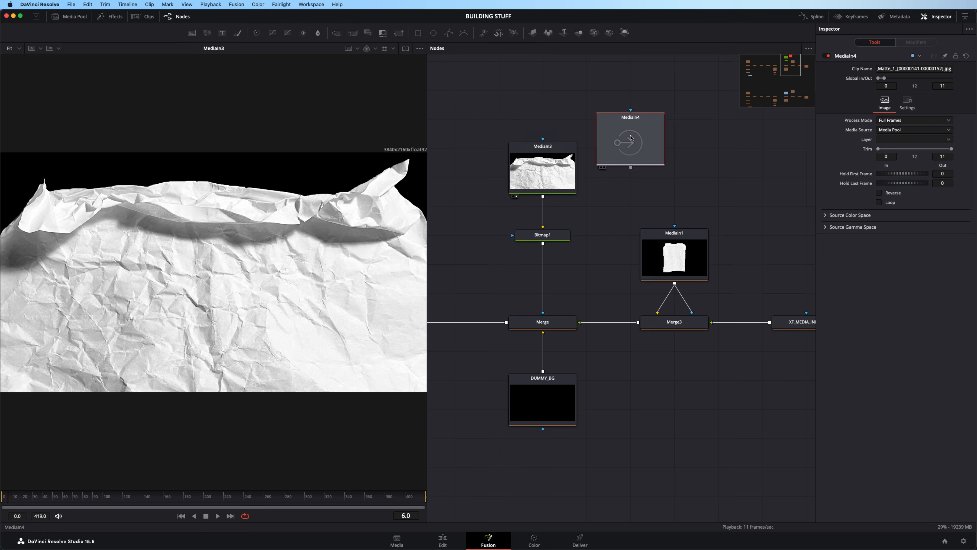
Try the glitch matte MediaIn4 in place of MediaIn3 as the Bitmap1 input, and view the Merge output.
key("2")
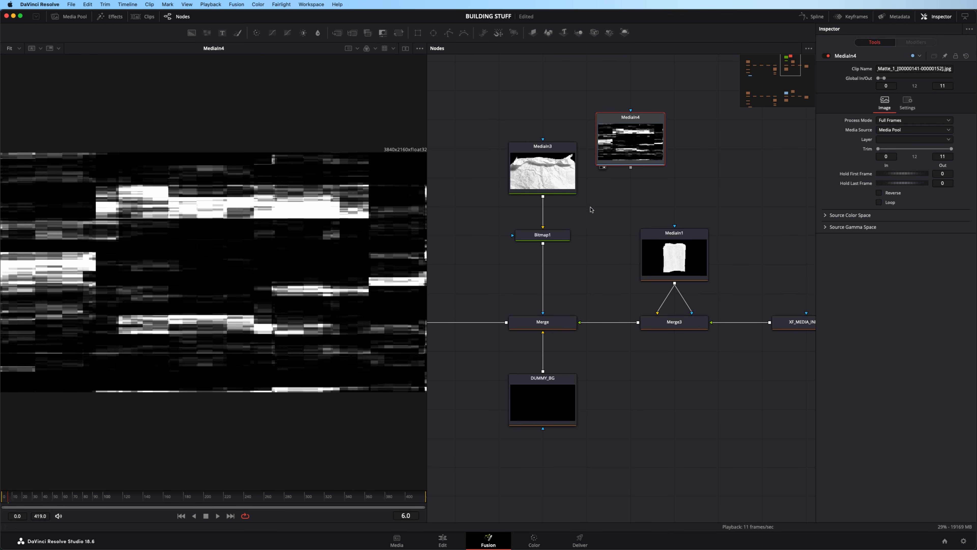
left_click_drag(542, 174, 498, 115)
left_click_drag(620, 181, 543, 235)
left_click_drag(540, 324, 354, 309)
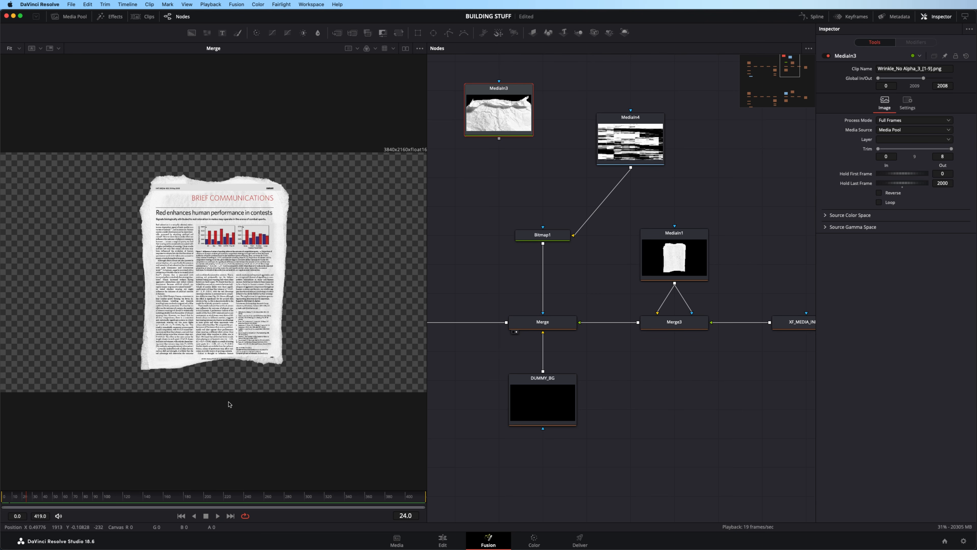
Delete MediaIn4, reconnect the wrinkle clip MediaIn3 to Bitmap1, place it above that node and view it.
left_click(613, 161)
key("Delete")
left_click_drag(499, 138, 549, 235)
left_click_drag(512, 114, 556, 164)
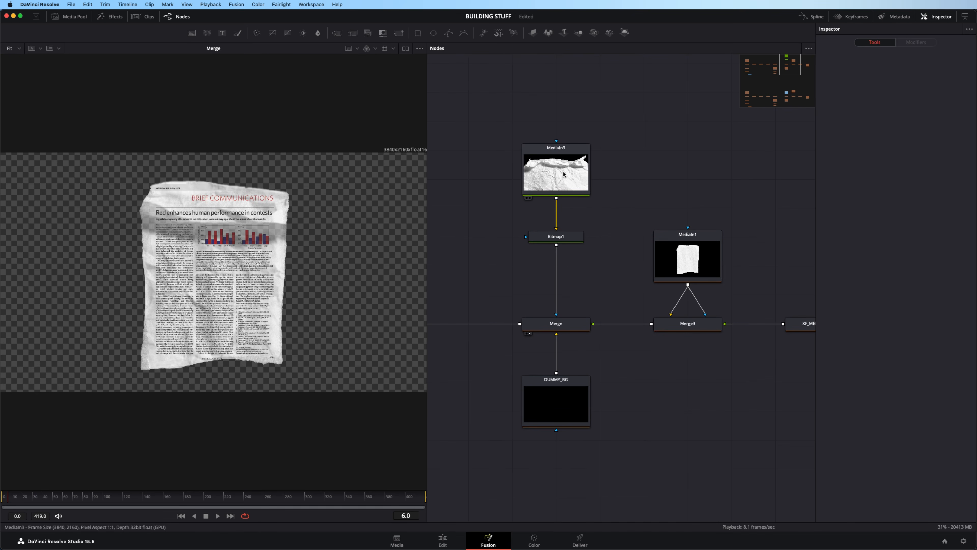
left_click_drag(564, 174, 271, 226)
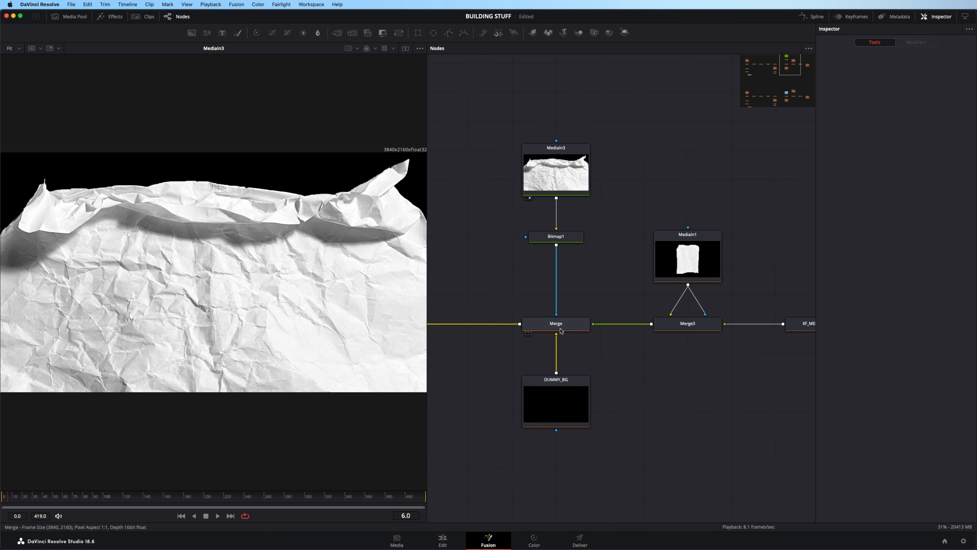
View the Merge output up close, and compare it with the Merge1 composite over the background paper.
left_click_drag(573, 327, 248, 246)
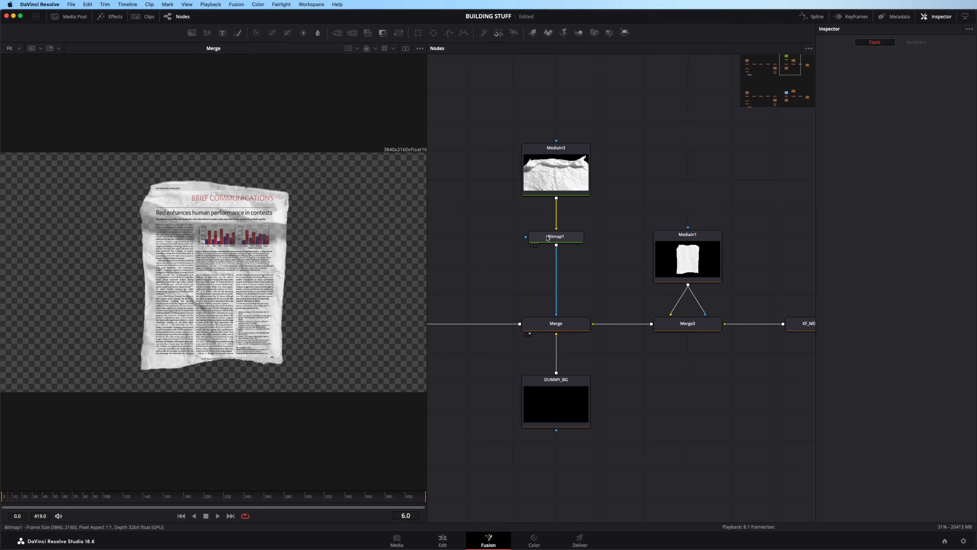
scroll(227, 226, "up", 3)
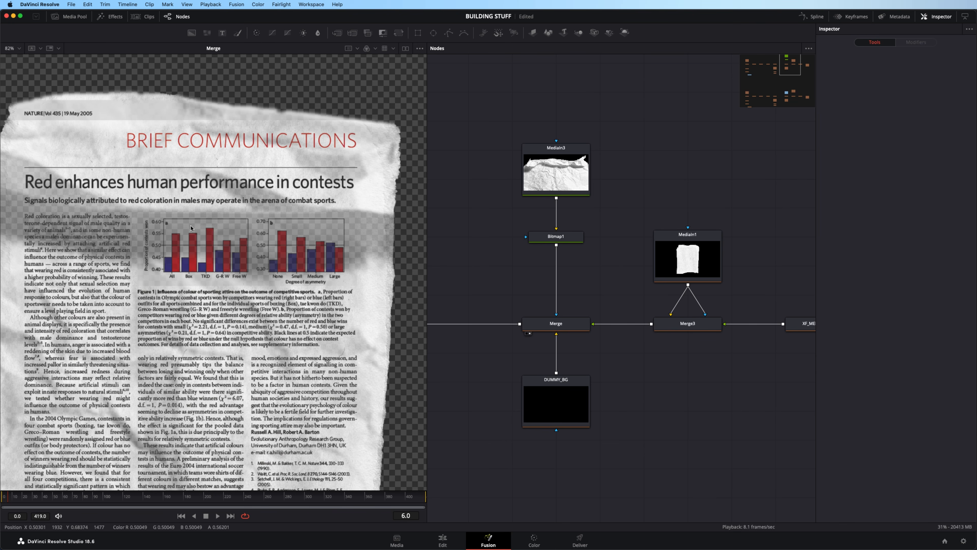
left_click_drag(510, 283, 705, 245)
left_click_drag(467, 279, 708, 221)
left_click_drag(635, 292, 880, 270)
left_click_drag(528, 308, 630, 309)
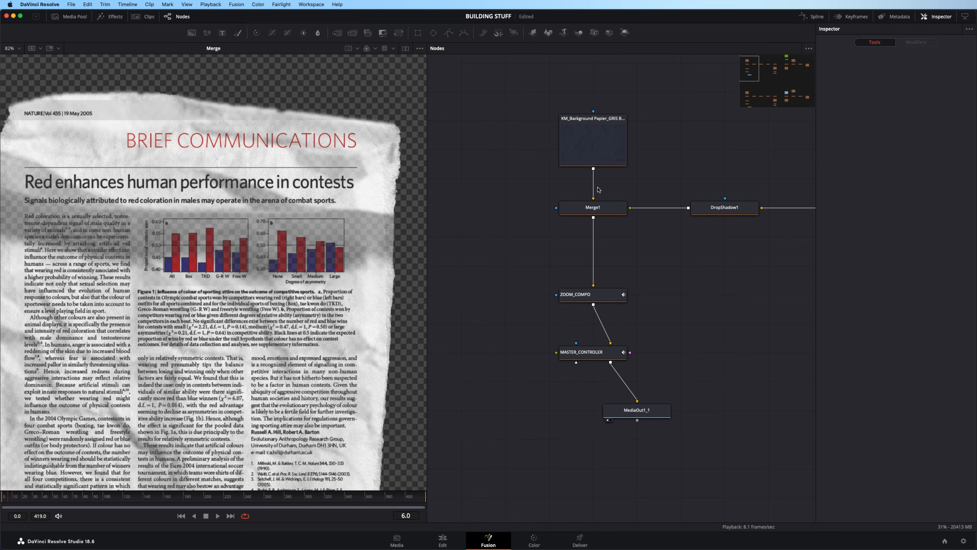
left_click(563, 217)
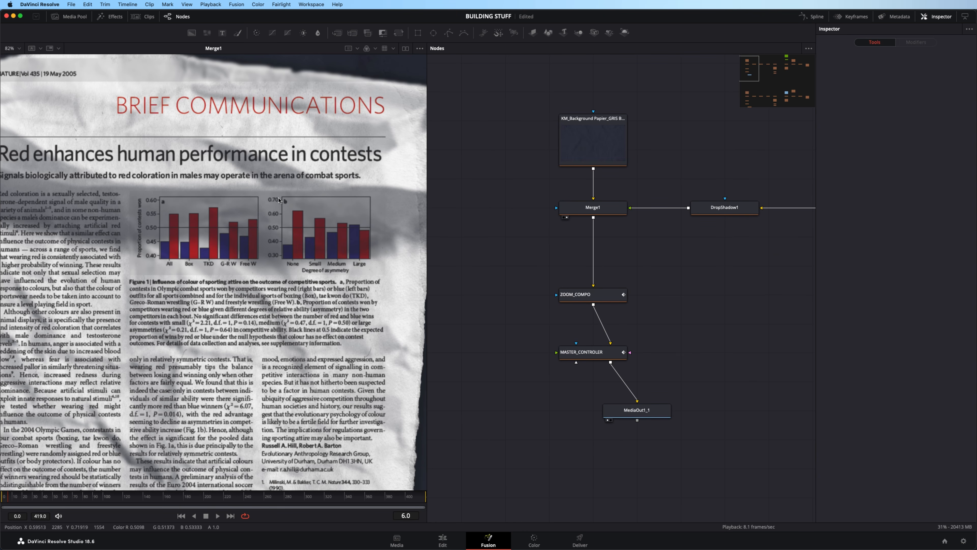
scroll(279, 215, "down", 6)
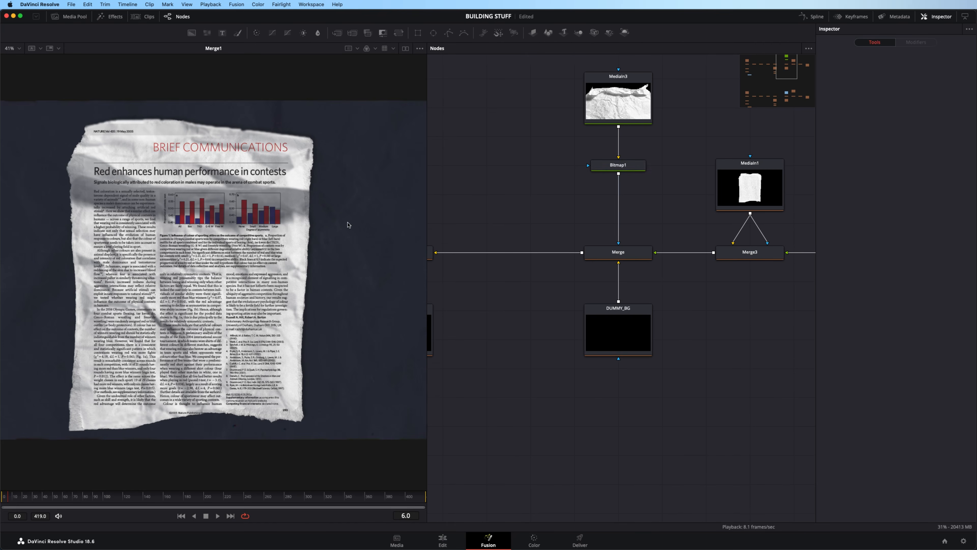
Select Bitmap1 and test its Soft Edge at 0.0 and at 0.0189 while checking the wrinkle shadows on the paper.
left_click(622, 166)
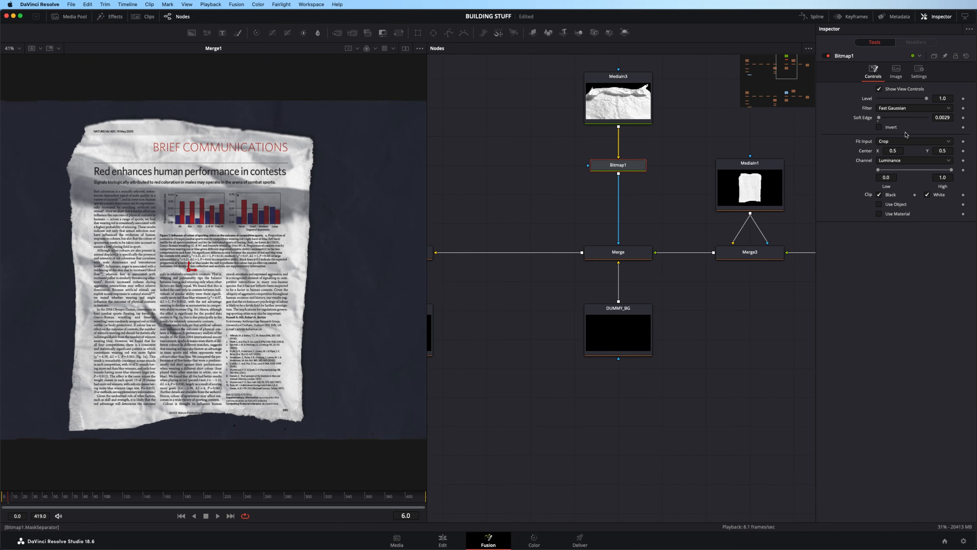
scroll(133, 221, "up", 2)
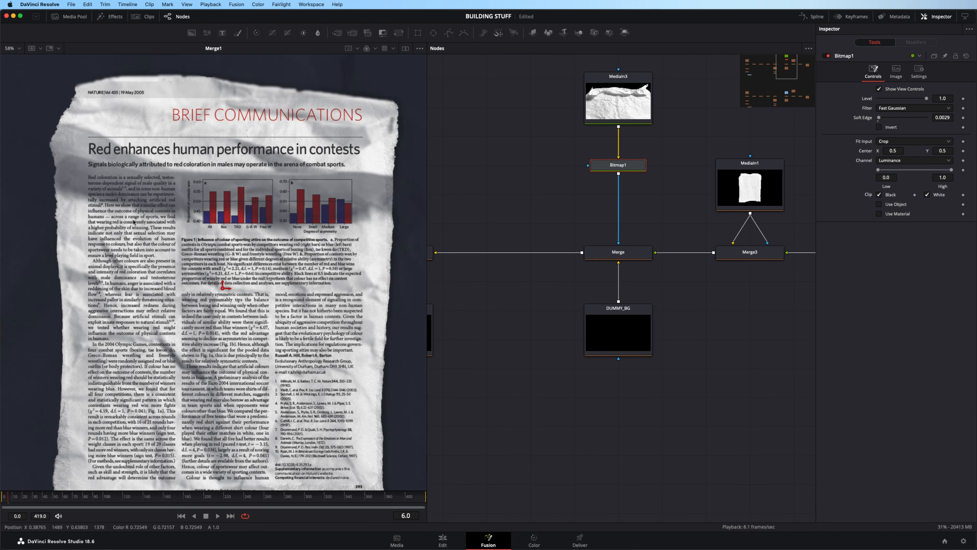
scroll(183, 214, "up", 2)
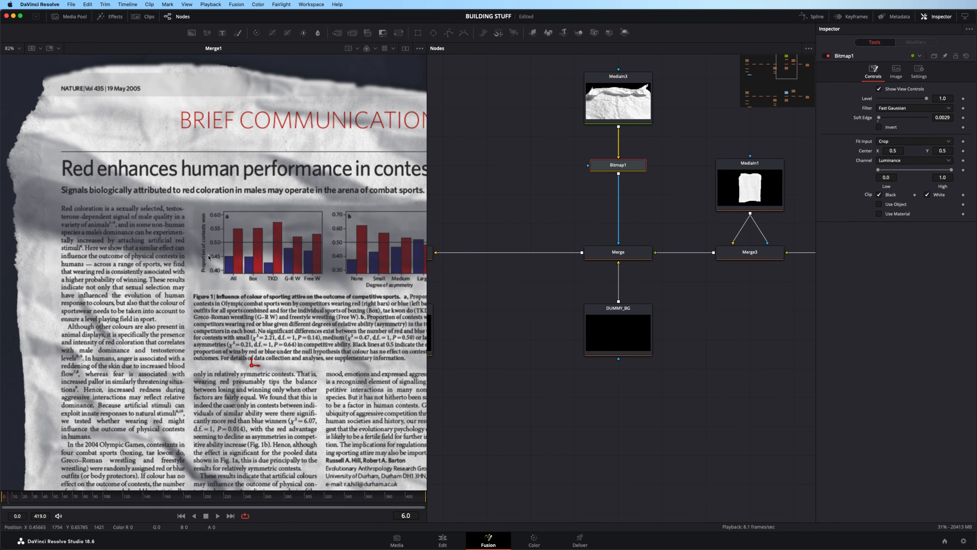
left_click_drag(880, 120, 878, 118)
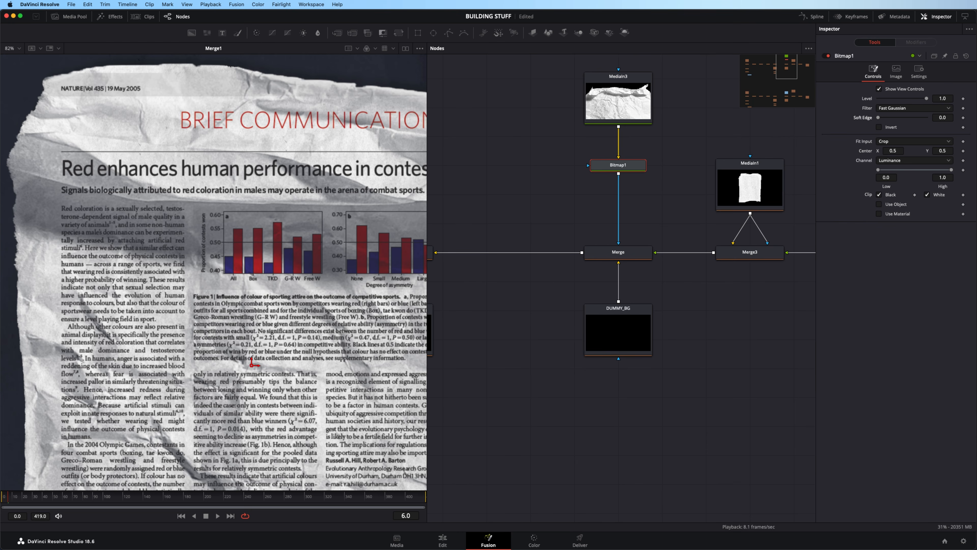
left_click_drag(878, 119, 884, 120)
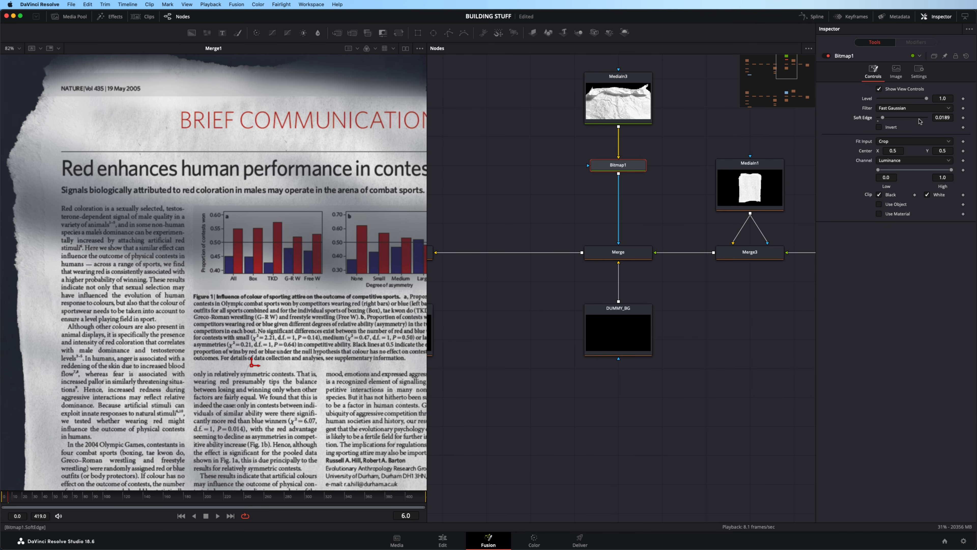
left_click_drag(939, 120, 925, 119)
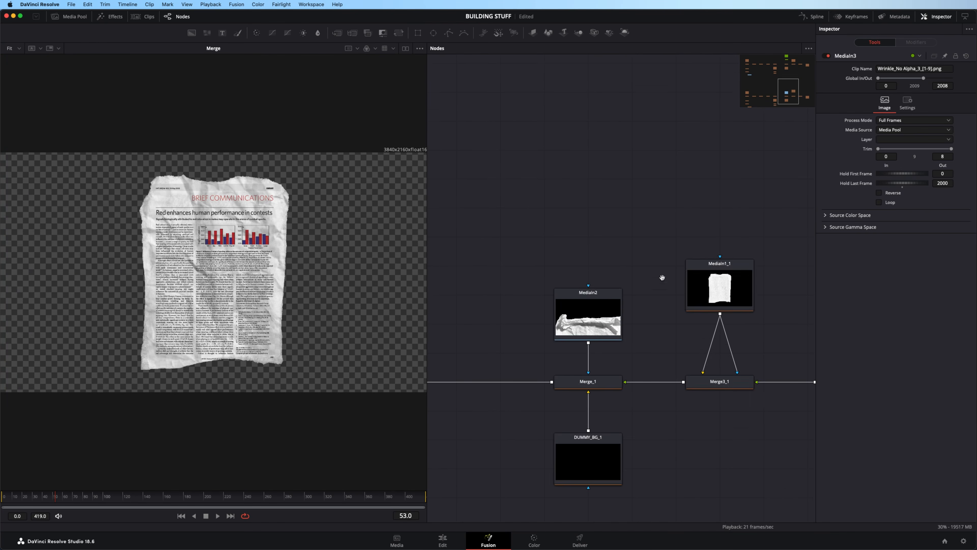
View the alpha wrinkle clip MediaIn2 from the second node tree and move the playhead to frame 2.
left_click_drag(662, 277, 711, 215)
left_click(598, 226)
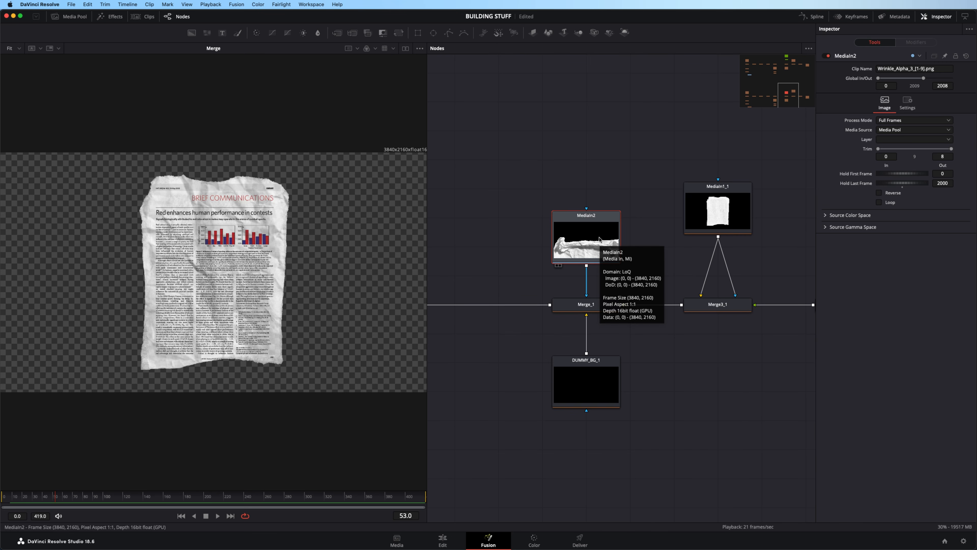
key("2")
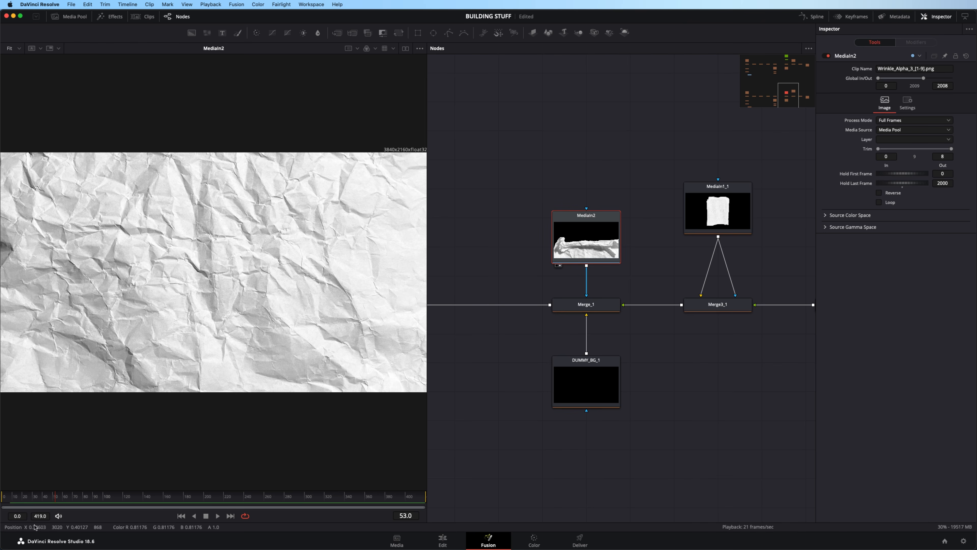
left_click_drag(11, 499, 5, 498)
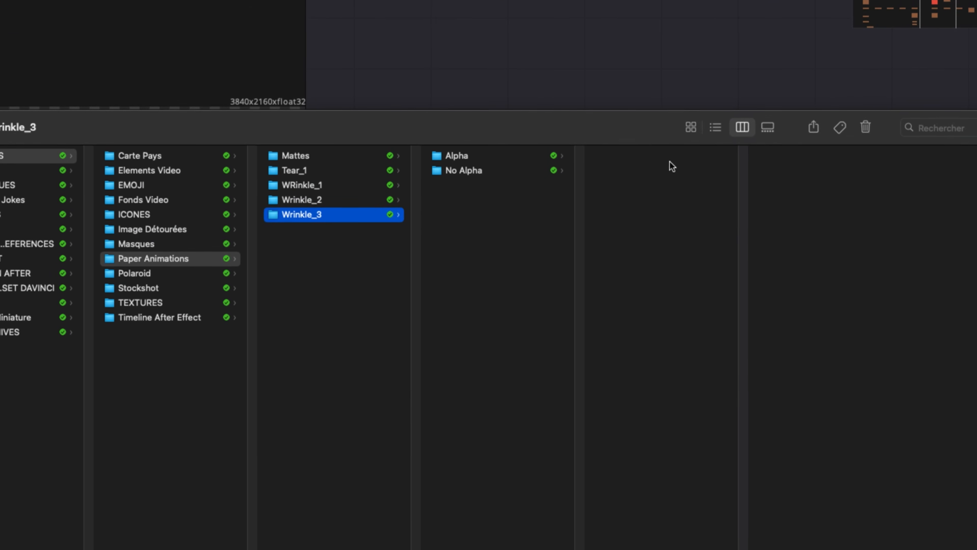
In Finder, open the Alpha folder of Wrinkle_3 and preview its images from Wrinkle_Alpha_3_1.png to Wrinkle_Alpha_3_8.png.
key("Right")
left_click(670, 158)
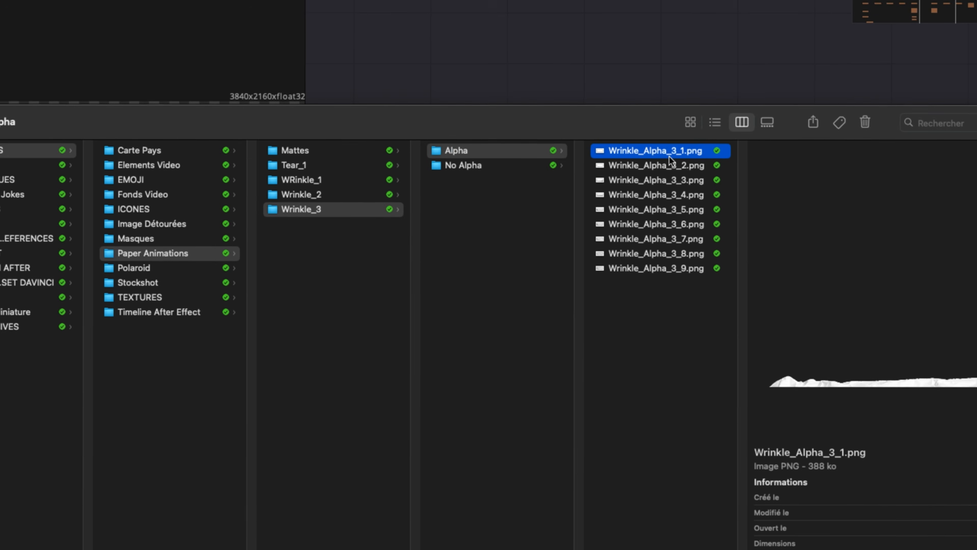
key("Down")
key("Down")
key("Down")
key("Down")
key("Down")
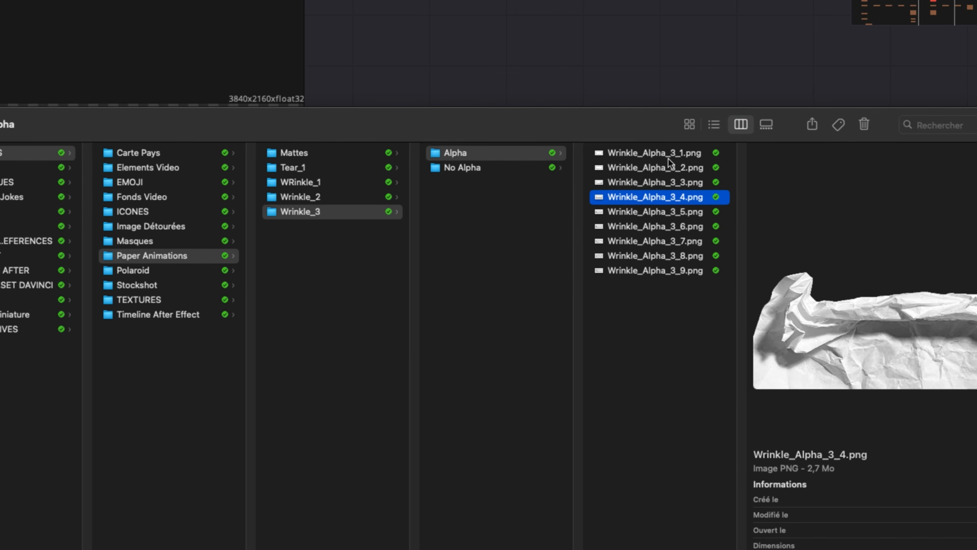
key("Down")
key("Down")
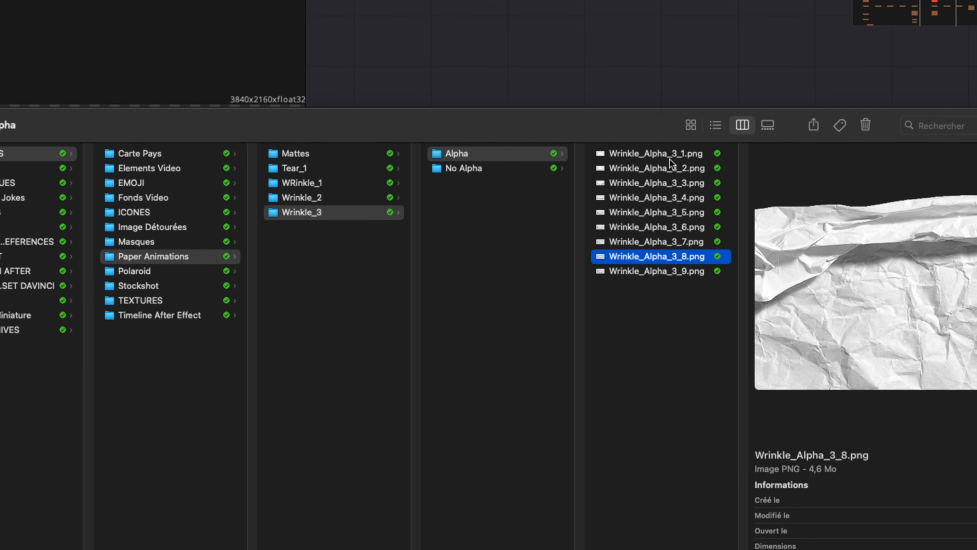
key("space")
key("space")
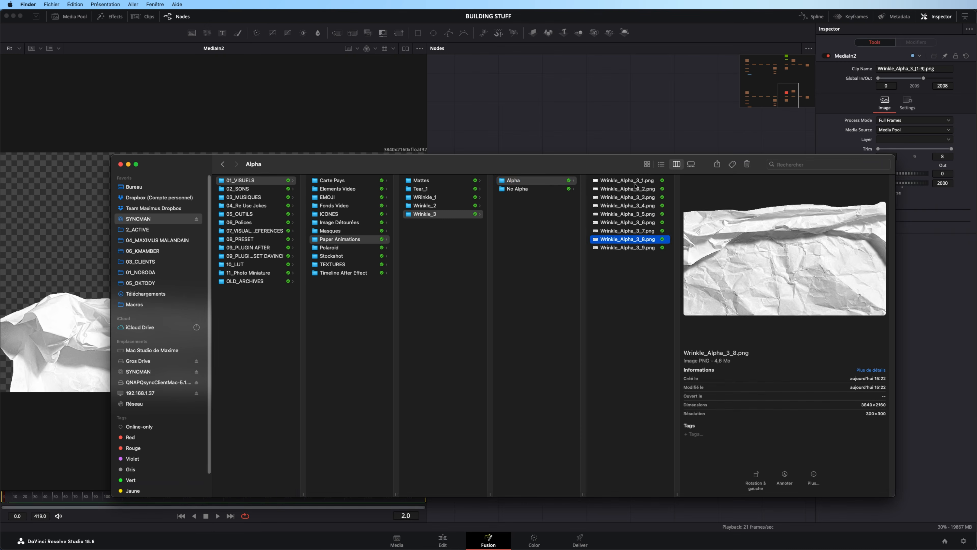
Open the No Alpha folder and preview its wrinkle images in large view up to Wrinkle_No Alpha_3_9.png.
key("Down")
key("Right")
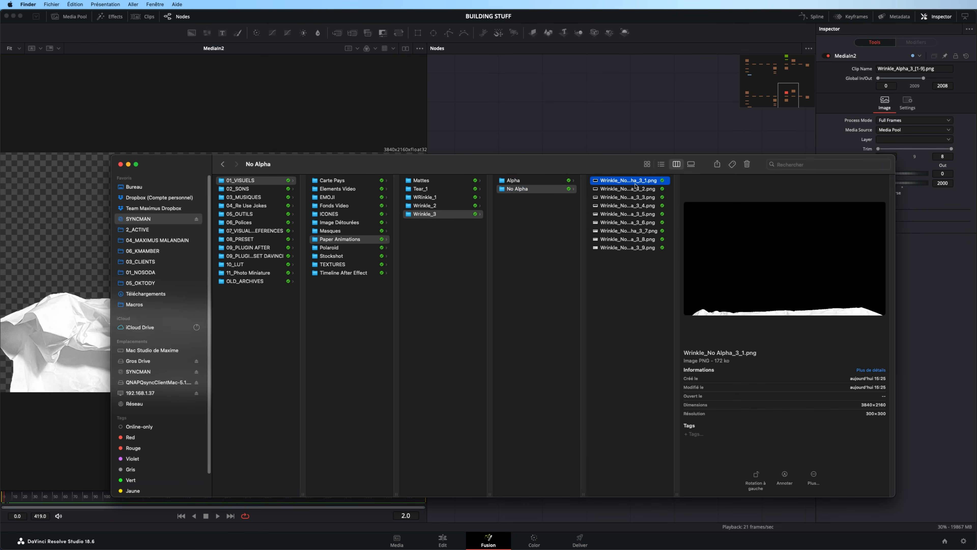
key("Down")
key("space")
key("Down")
key("Down")
key("Down")
key("Down")
key("Down")
key("Down")
key("Down")
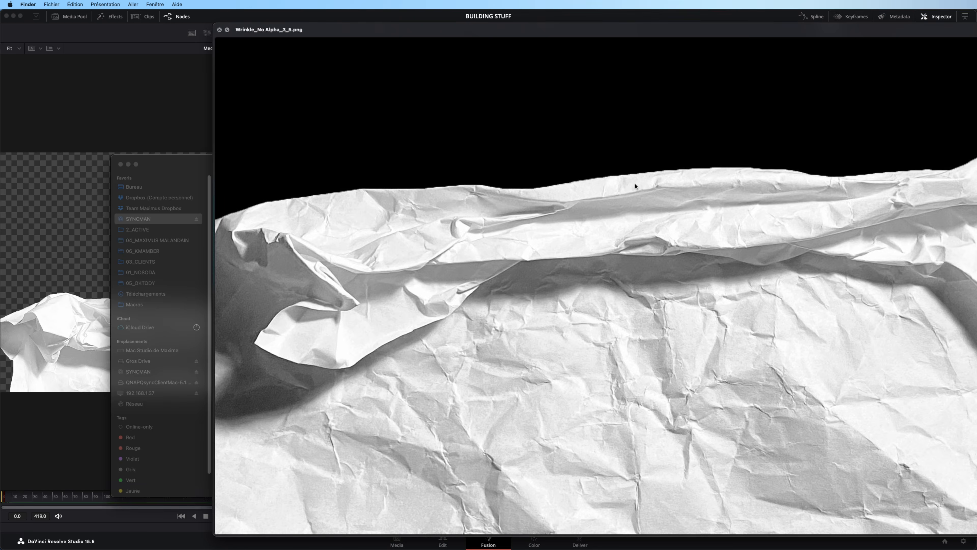
key("space")
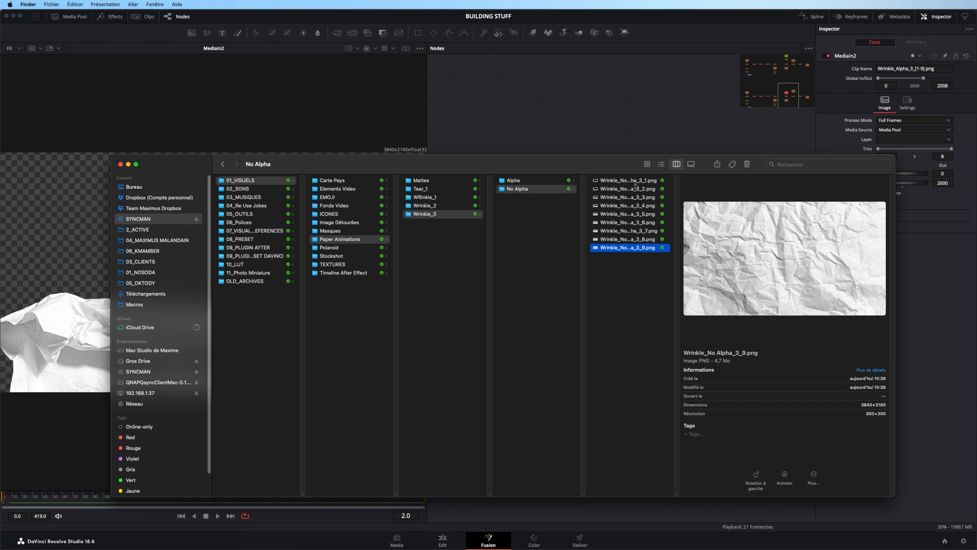
Go back to the Wrinkle_3 folder, reopen its Alpha folder, and return to DaVinci Resolve.
key("Left")
key("Left")
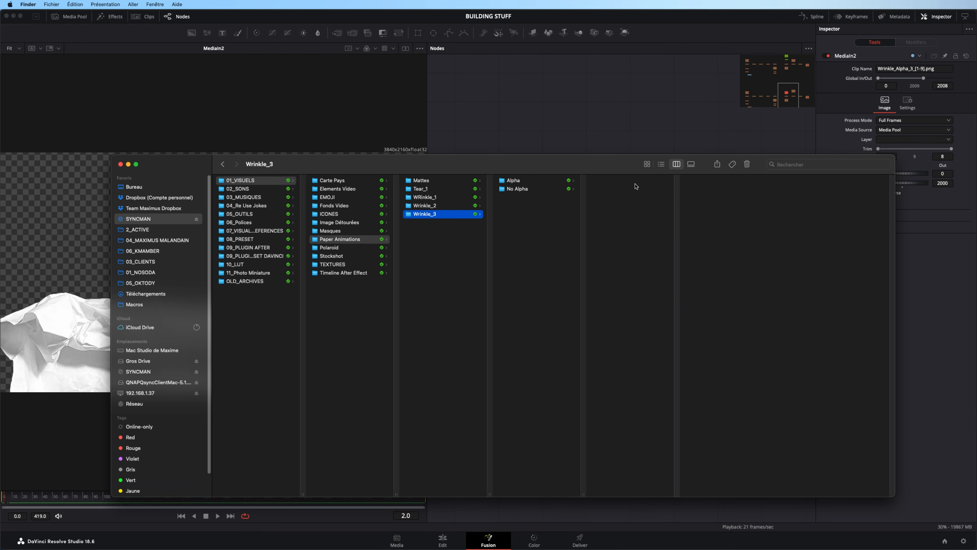
left_click(543, 181)
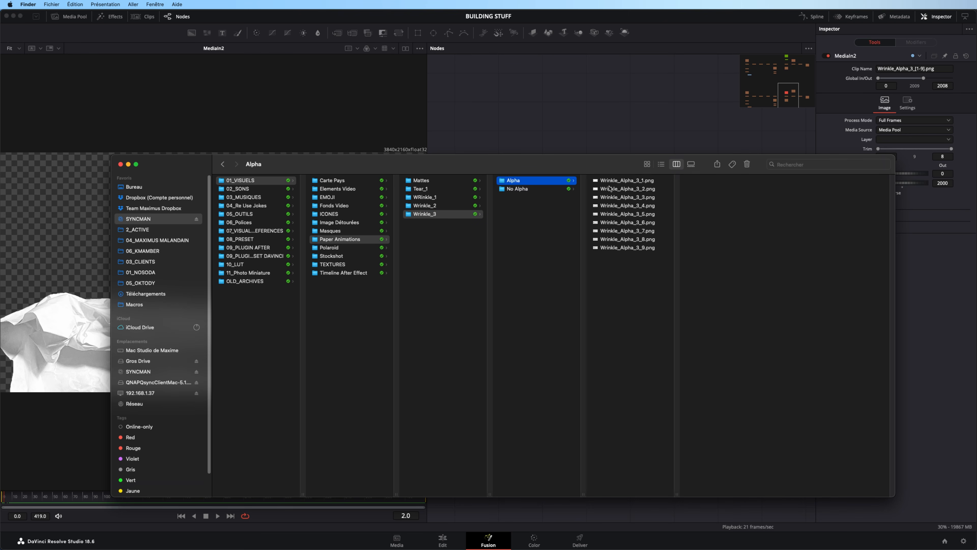
left_click(602, 124)
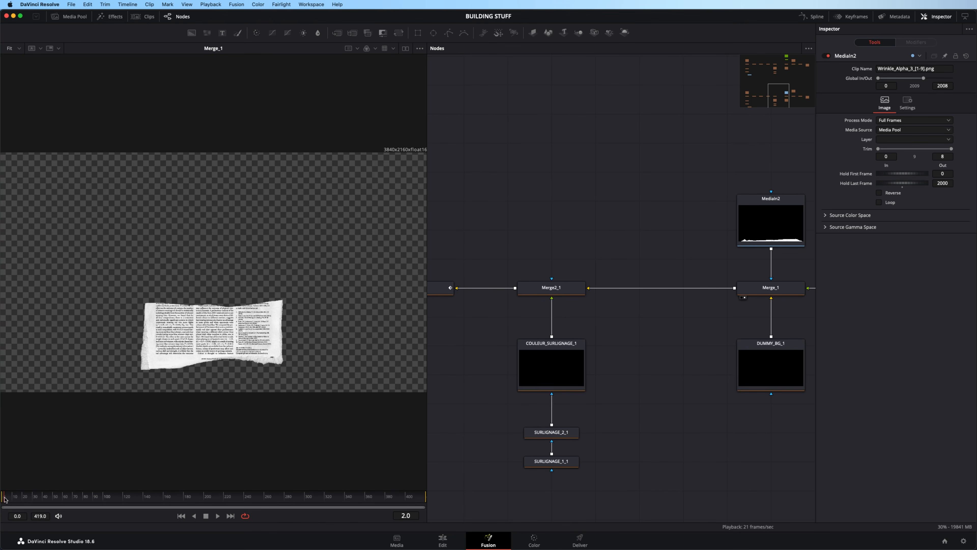
Scrub the Merge_1 output to frame 15 and inspect the upper torn edge of the article up close.
left_click_drag(5, 500, 17, 499)
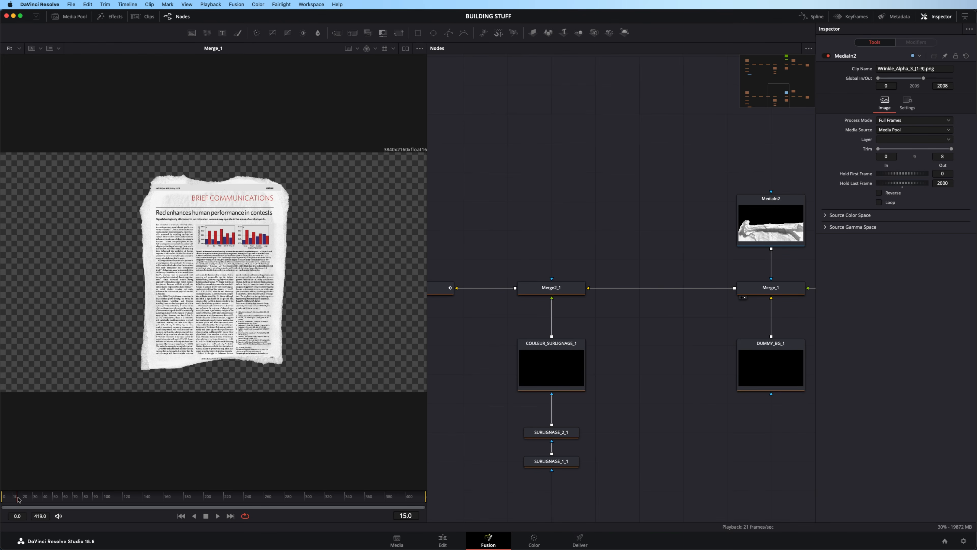
scroll(220, 239, "up", 3)
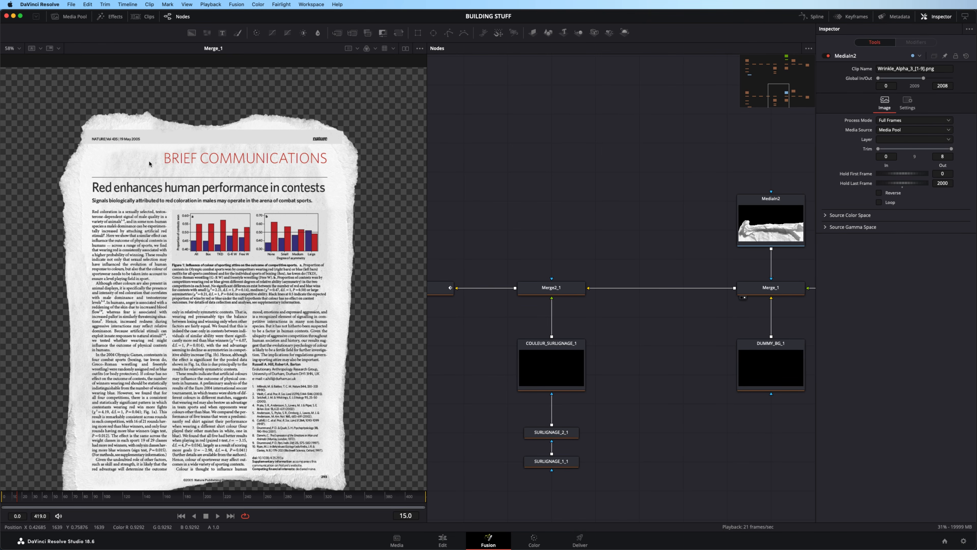
scroll(149, 163, "up", 4)
left_click_drag(140, 166, 285, 190)
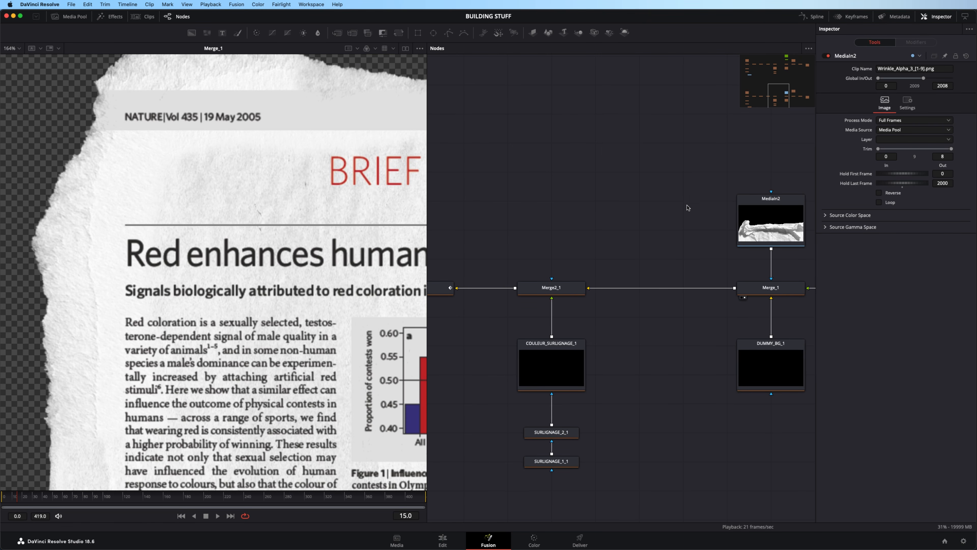
View the torn paper texture MediaIn1_1, compare it with the Merge_1 output, and scrub around frame 15.
left_click_drag(685, 208, 552, 234)
left_click(706, 223)
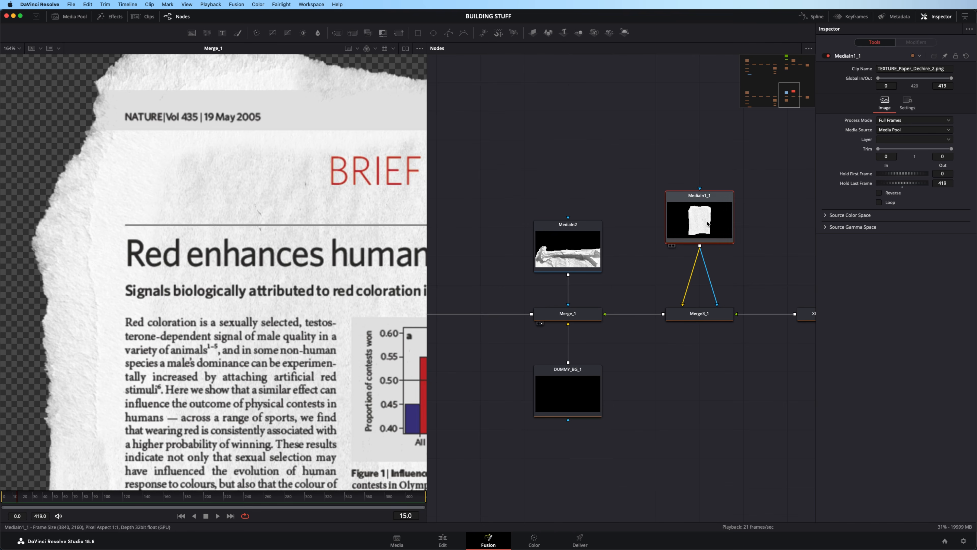
key("1")
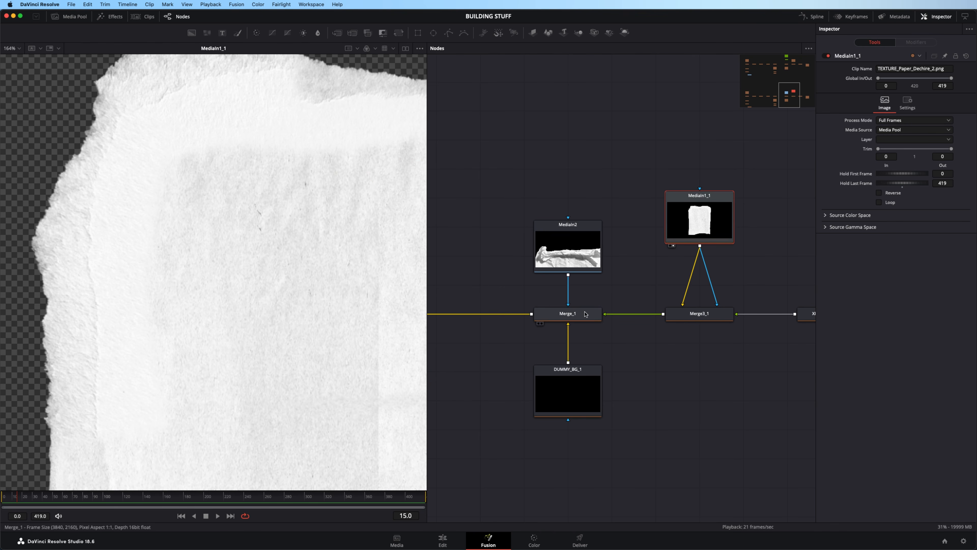
left_click_drag(585, 313, 284, 281)
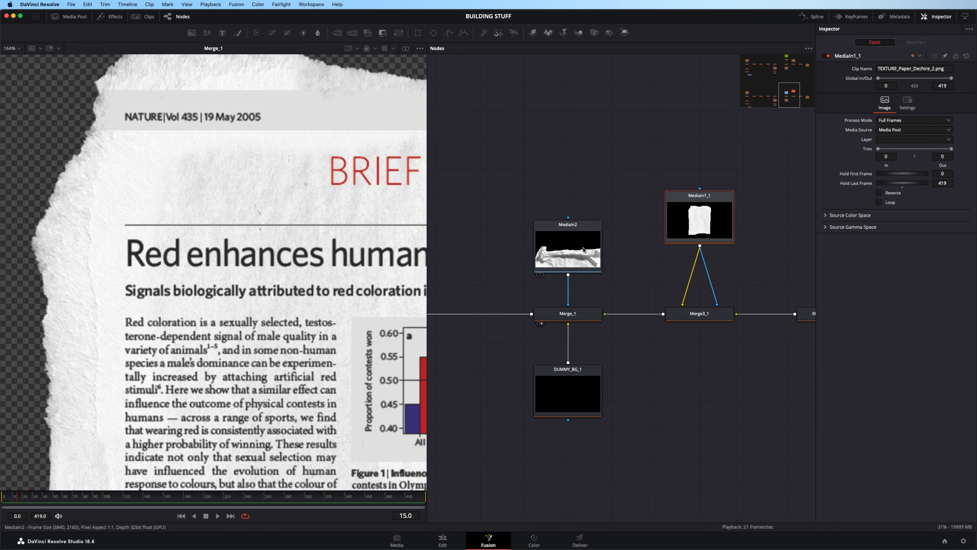
left_click_drag(11, 498, 15, 499)
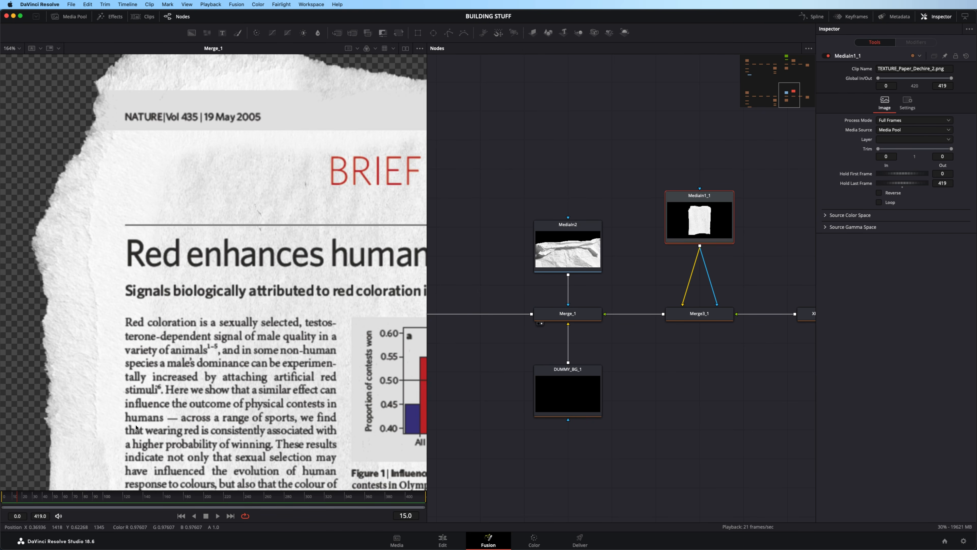